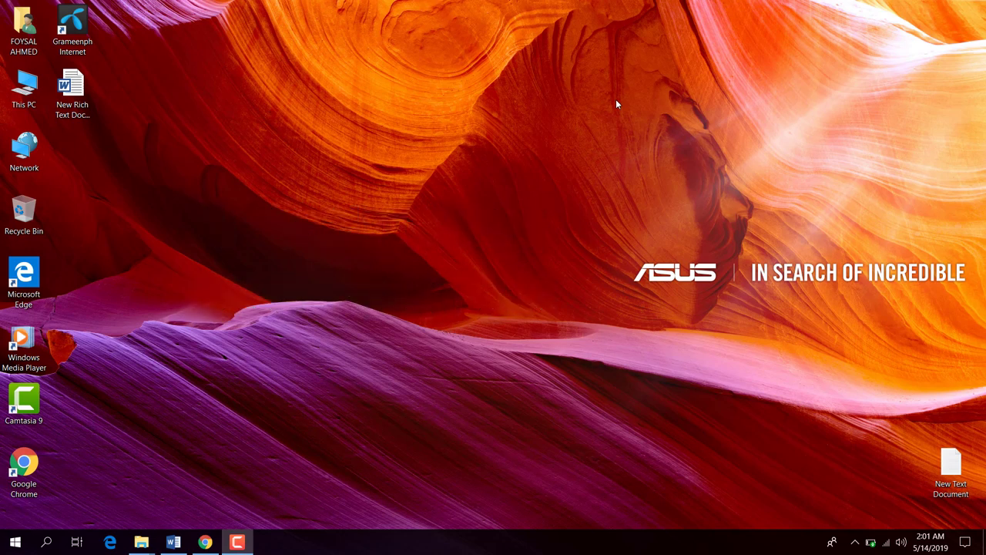
Switch to the Word document, maximize its window and highlight the heading "6 SEO FACTOR FOR TOP RANKING".
click(174, 542)
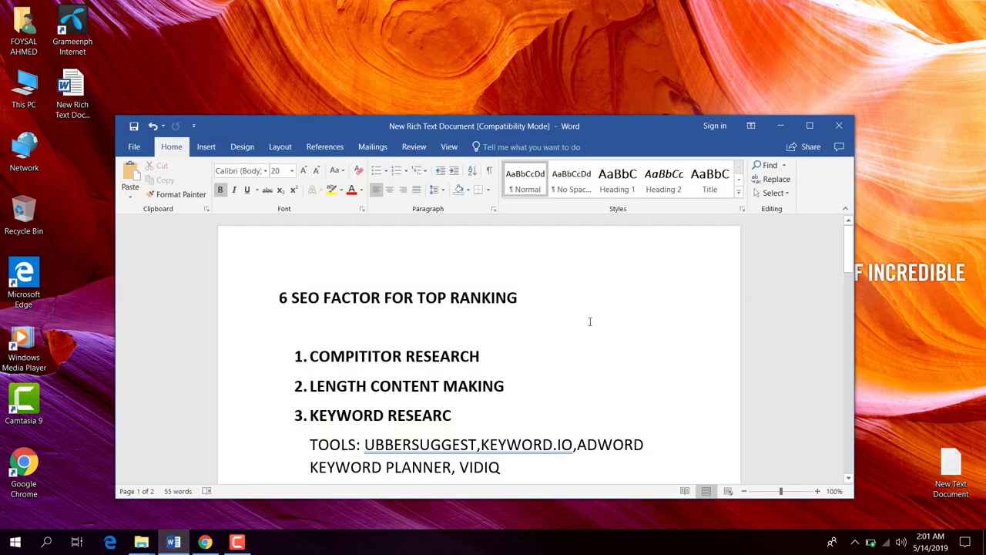
click(811, 129)
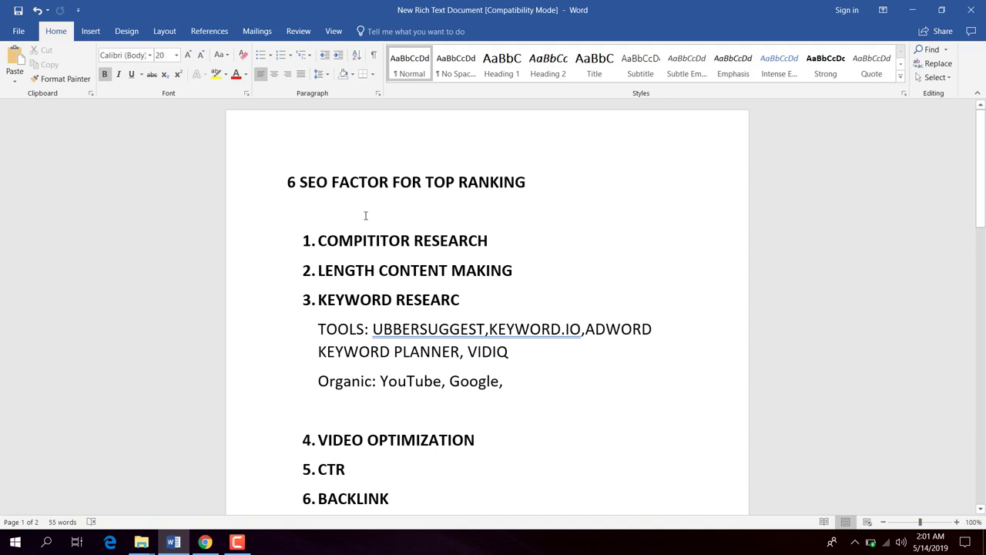
drag(286, 185, 519, 200)
click(537, 220)
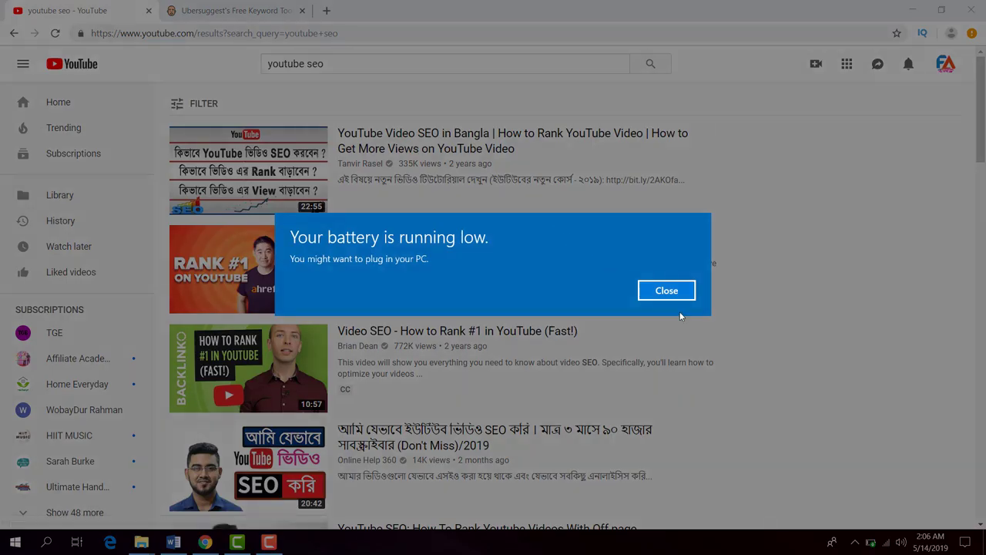
Dismiss the low-battery warning and examine the YouTube search suggestions for the query "youtube seo".
click(667, 291)
click(336, 64)
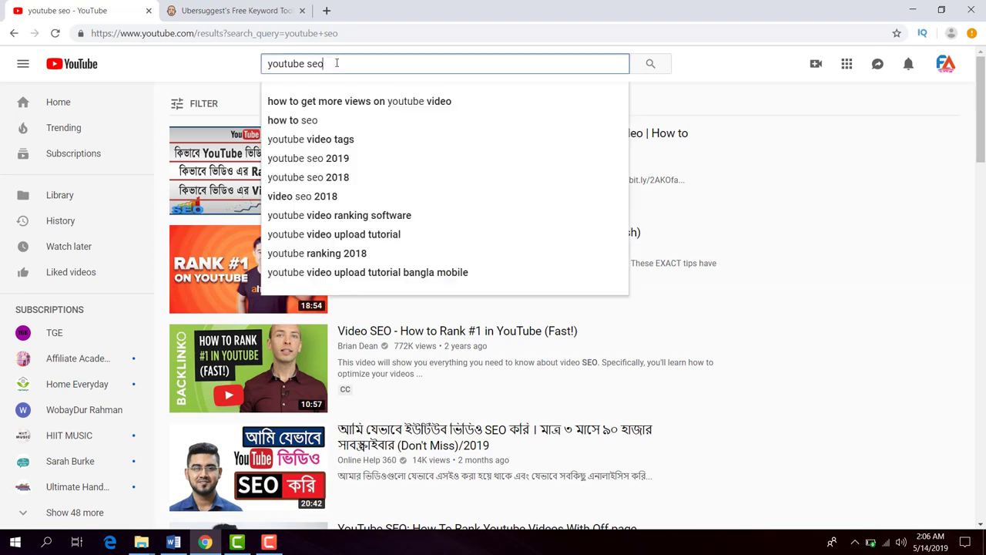
click(210, 78)
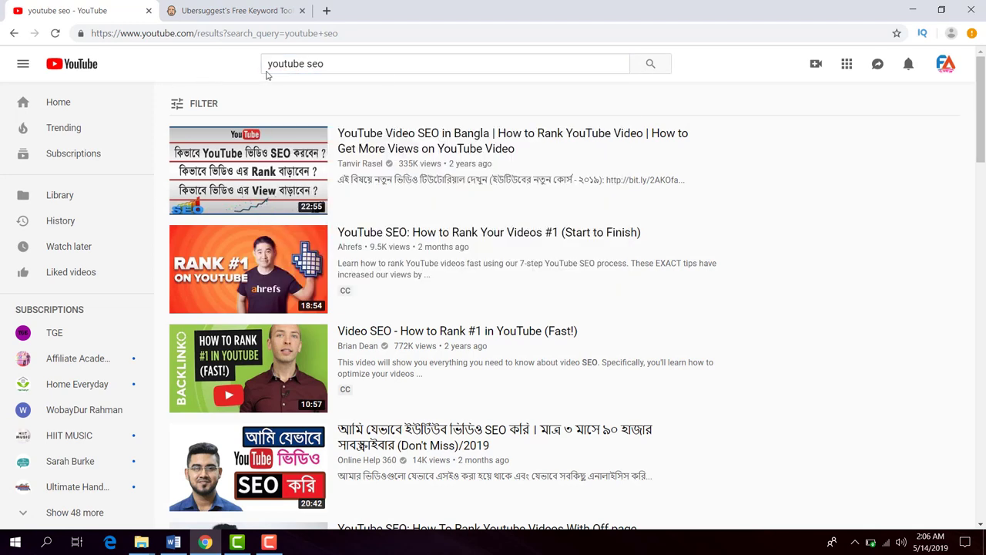
click(337, 69)
click(723, 86)
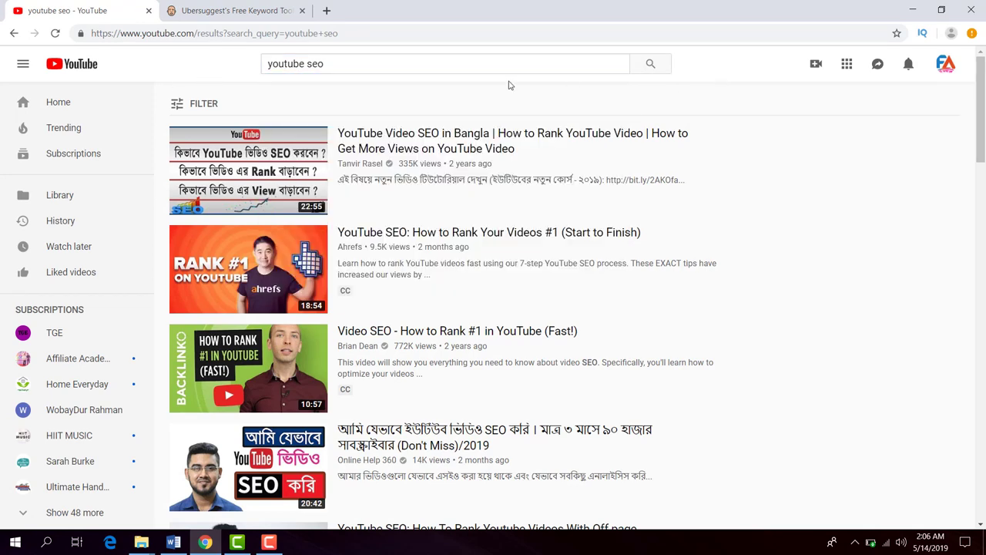
click(322, 64)
drag(322, 64, 248, 82)
click(794, 95)
click(349, 69)
click(775, 96)
click(656, 67)
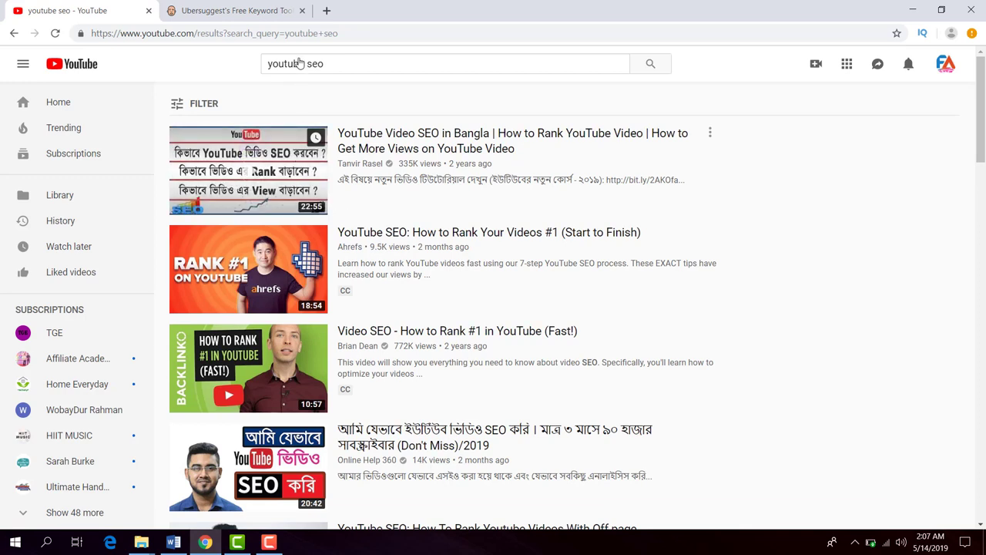
triple_click(351, 63)
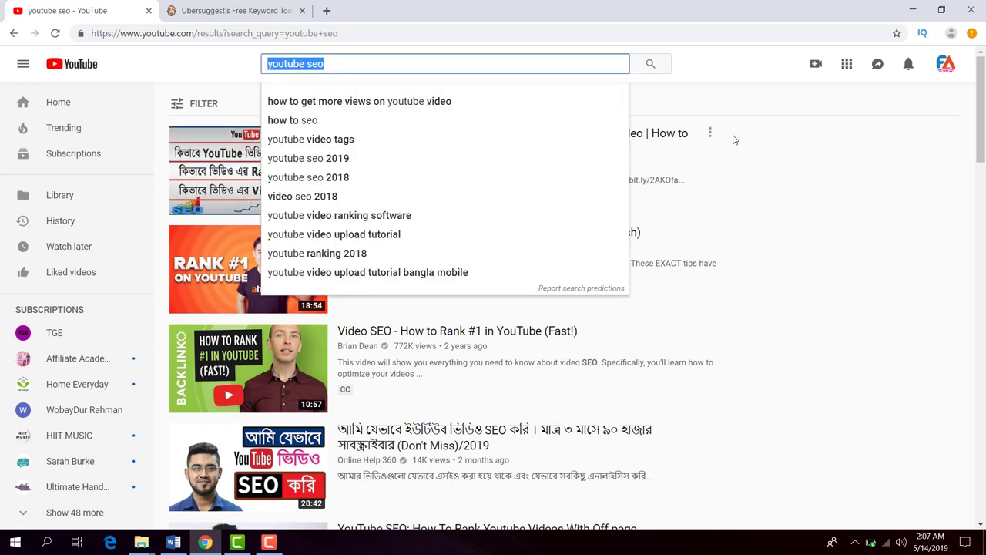
click(666, 88)
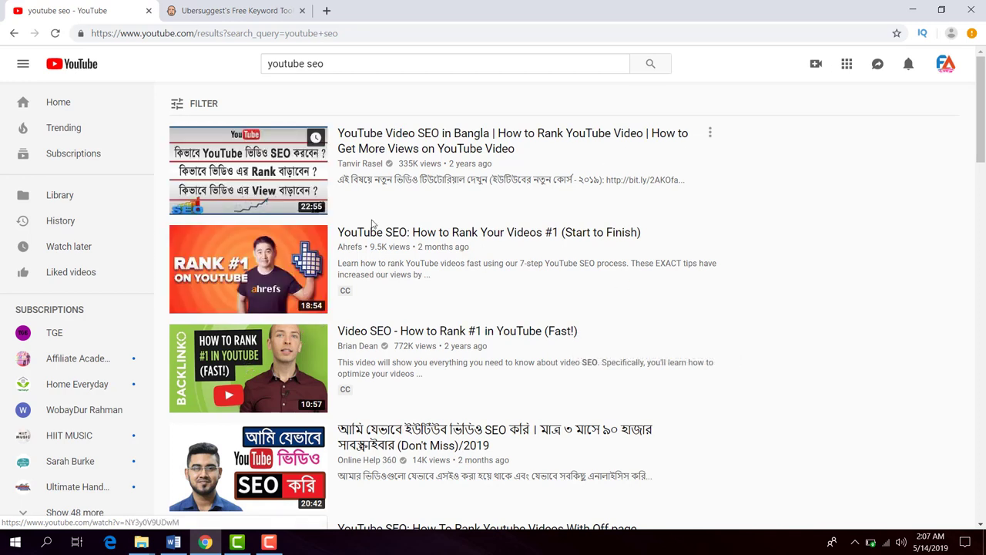
drag(353, 65, 267, 65)
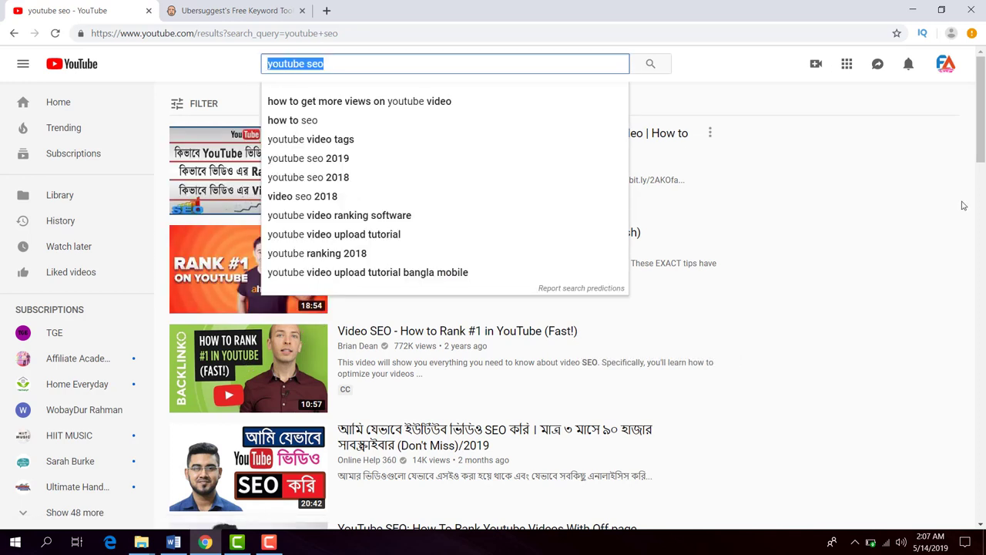
click(842, 193)
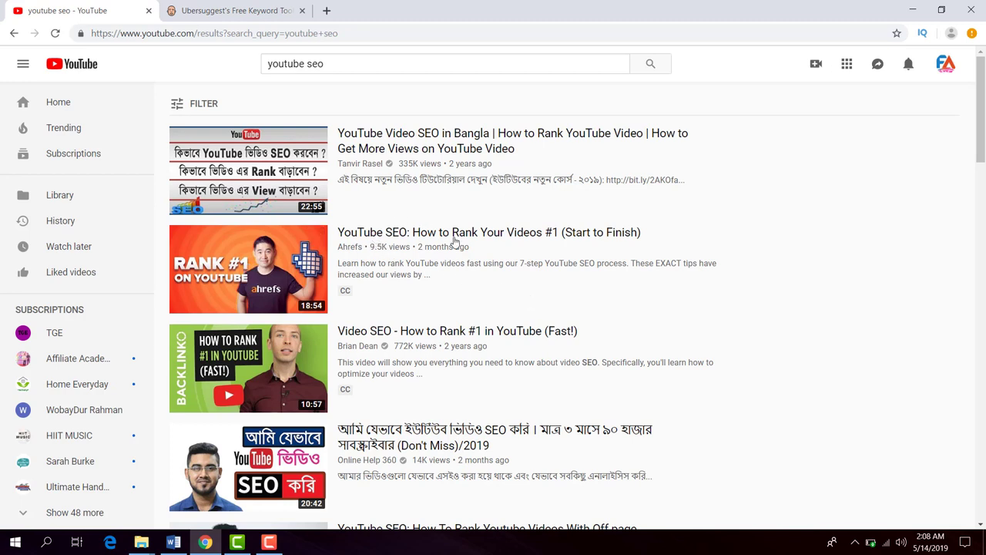
Look through the ranked videos in the "youtube seo" results, comparing their titles and channels.
mouse_move(465, 249)
mouse_move(541, 334)
drag(340, 64, 265, 64)
click(981, 139)
drag(981, 139, 984, 185)
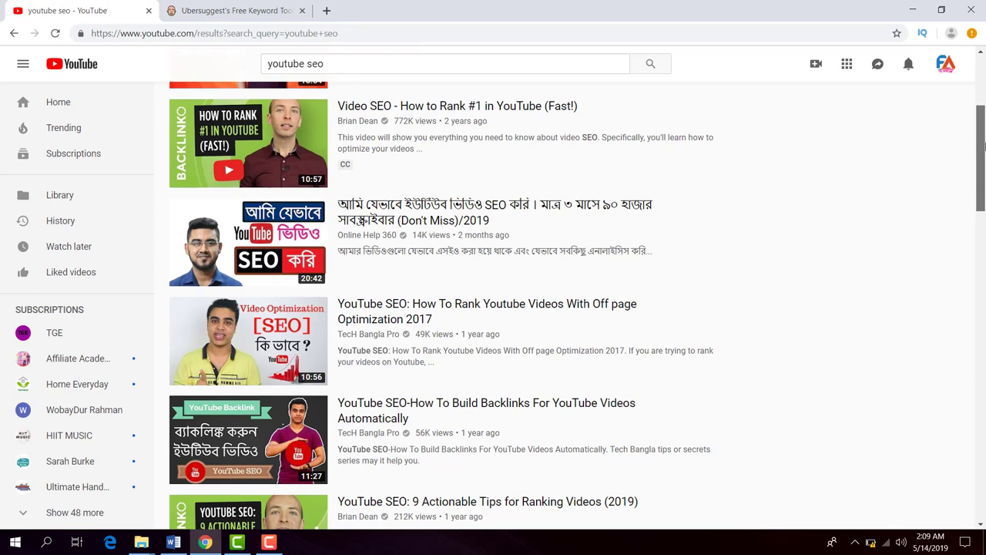
drag(983, 147, 984, 97)
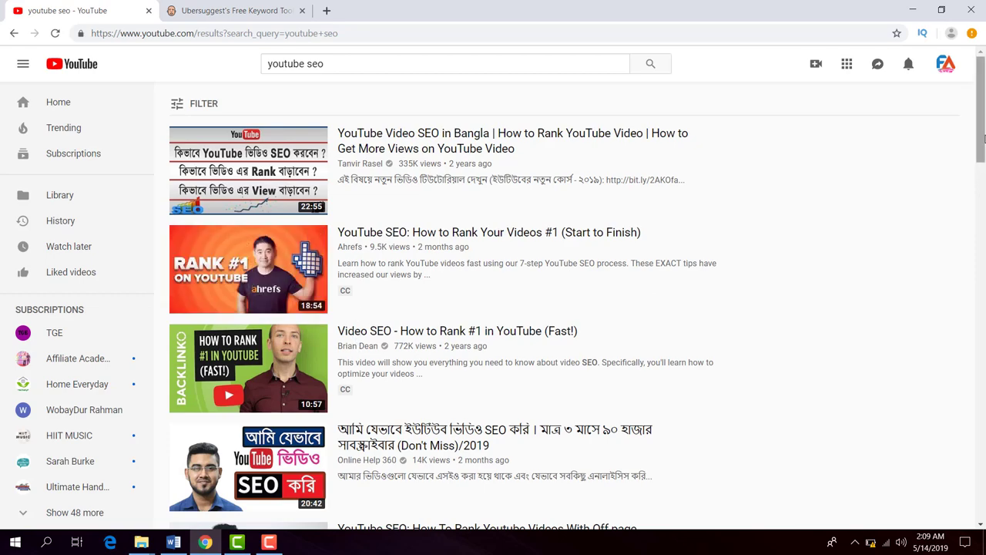
drag(983, 137, 979, 74)
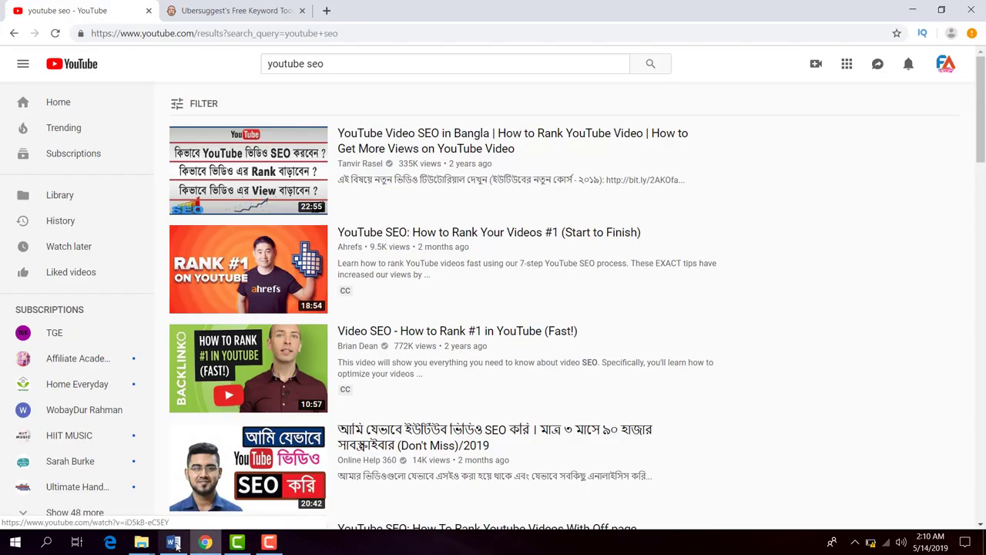
Switch to Word to review the second factor, LENGTH CONTENT MAKING, and return to the YouTube results in Chrome.
click(173, 543)
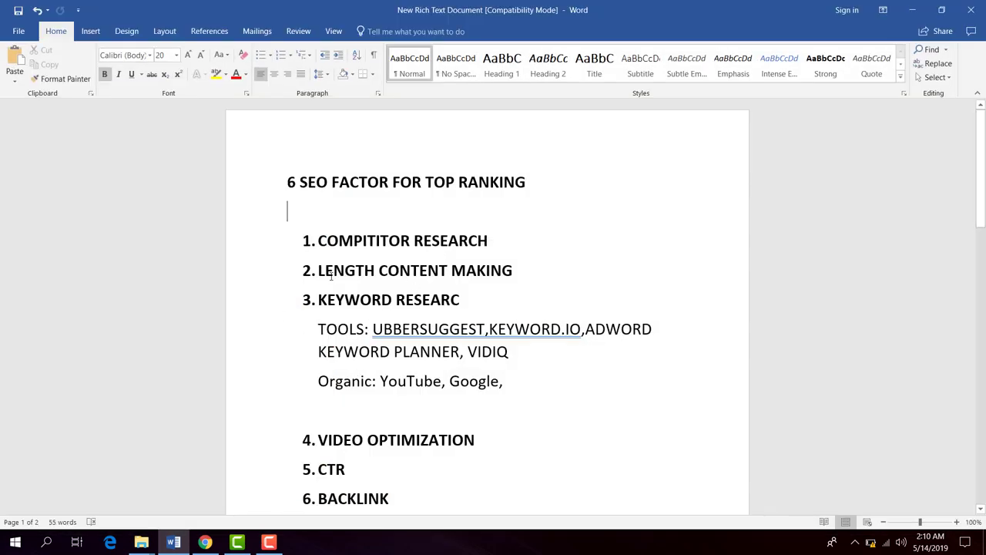
triple_click(386, 282)
click(636, 272)
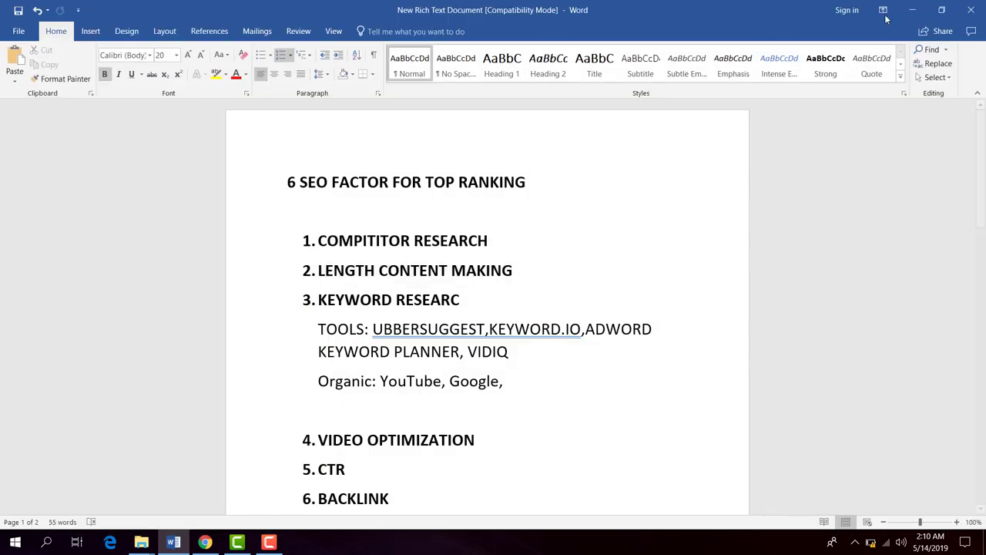
click(917, 12)
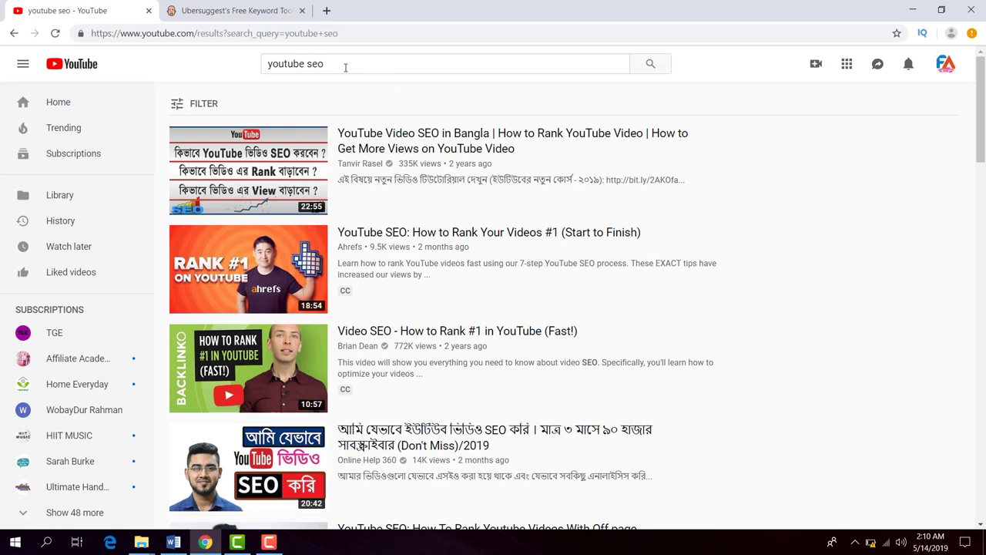
Highlight the "youtube seo" query in the YouTube search field and view its suggested searches.
drag(339, 66, 262, 84)
click(780, 164)
double_click(330, 68)
drag(268, 69, 263, 69)
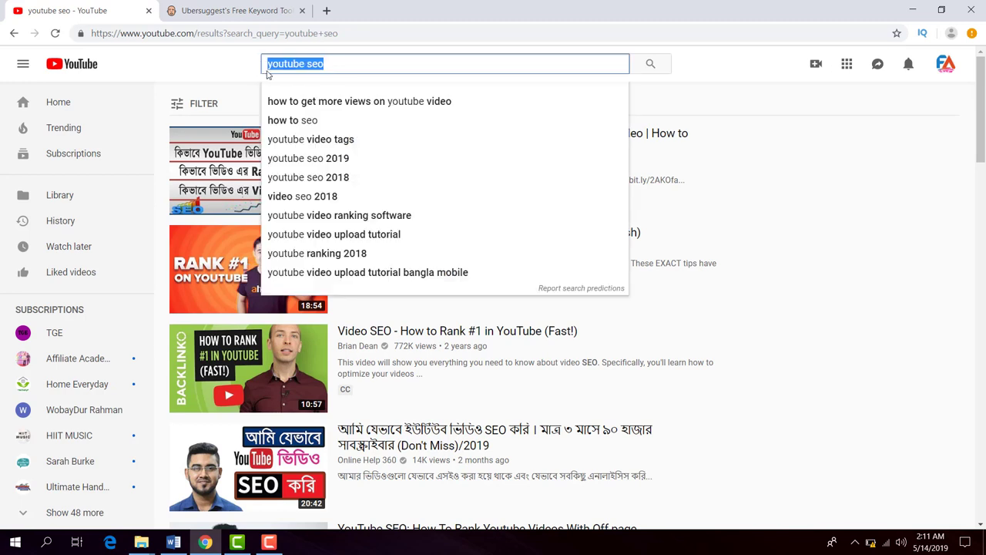
click(767, 119)
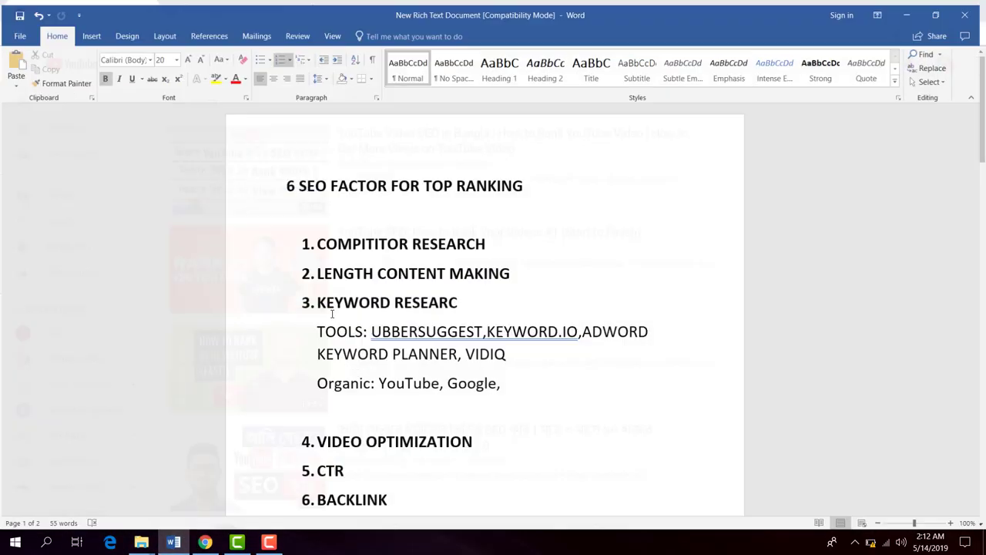
Correct the third list heading in the Word document to "KEYWORD RESEARCH".
click(462, 299)
text(H)
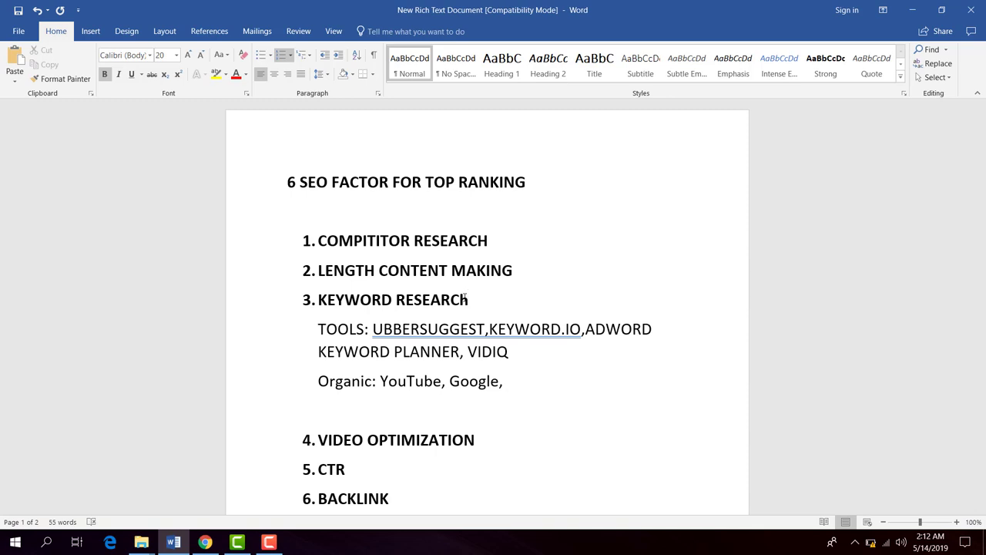
key(BackSpace)
text(H)
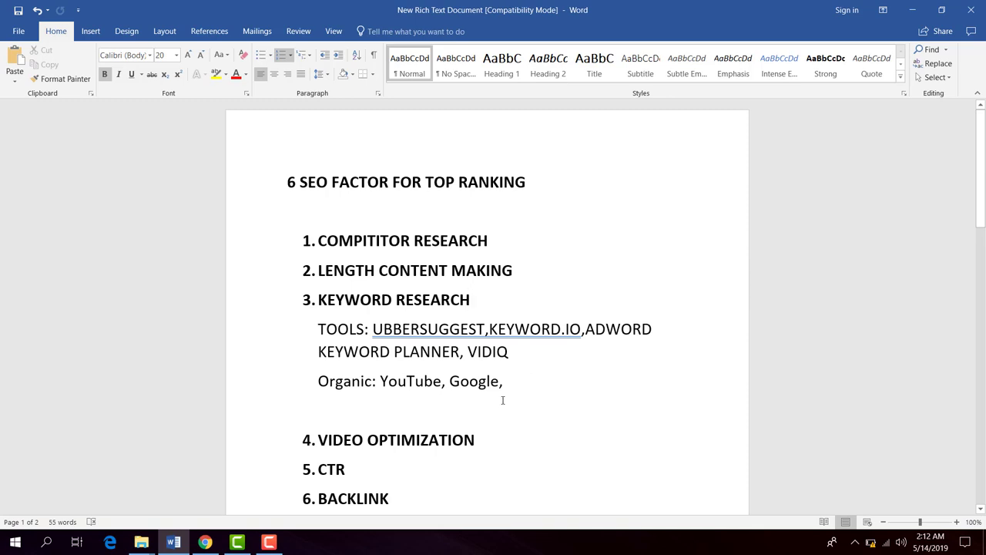
Review the keyword research section's tools and organic sources in the document, and return to Chrome.
drag(512, 388, 302, 300)
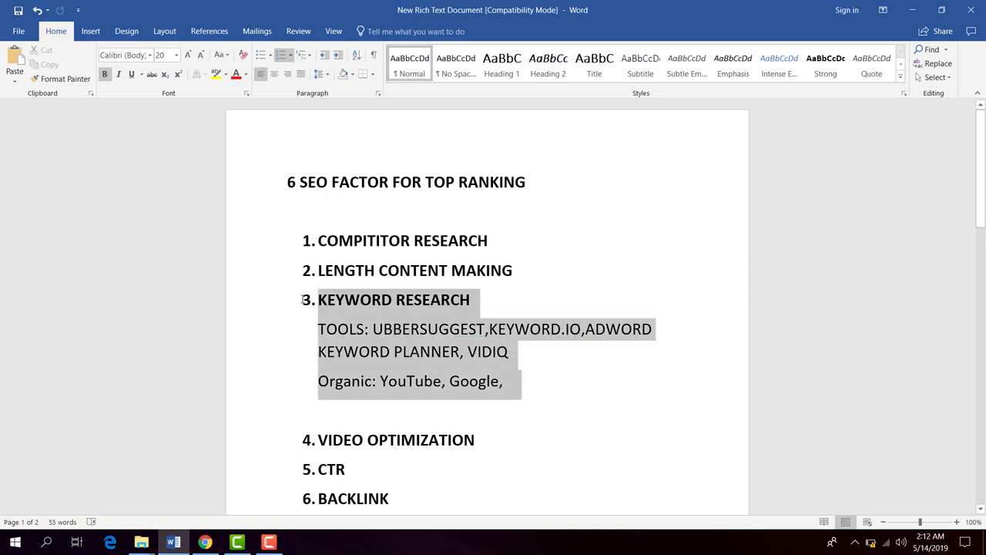
click(601, 382)
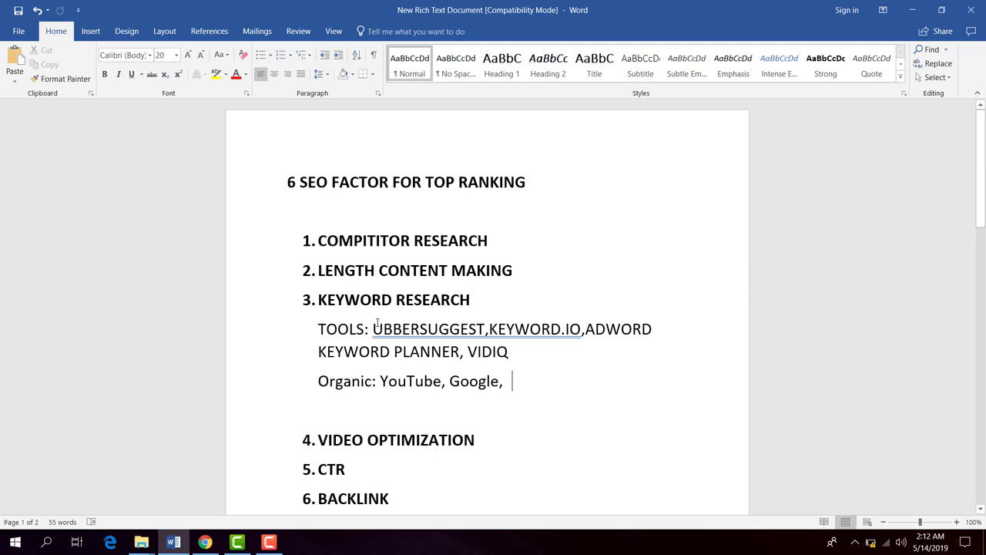
drag(374, 329, 547, 359)
click(596, 378)
click(336, 381)
click(518, 383)
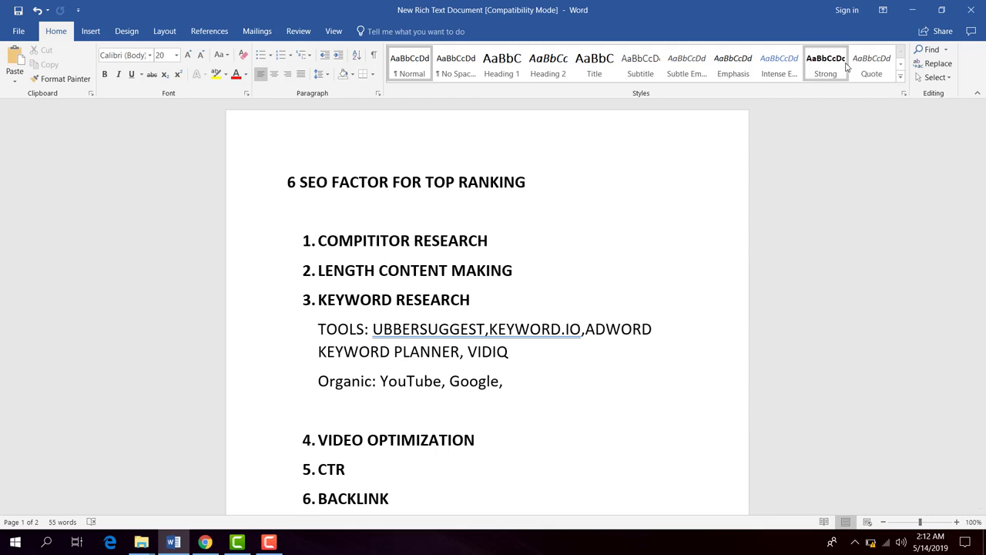
click(914, 11)
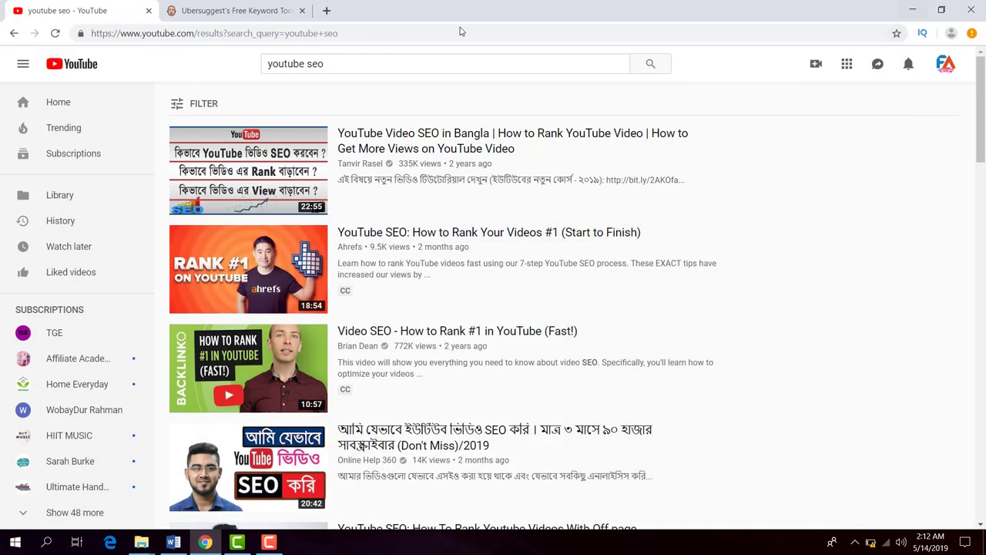
Search Ubersuggest for the keyword "YOUTUBE SEO" with English / United States as the language and country.
click(231, 10)
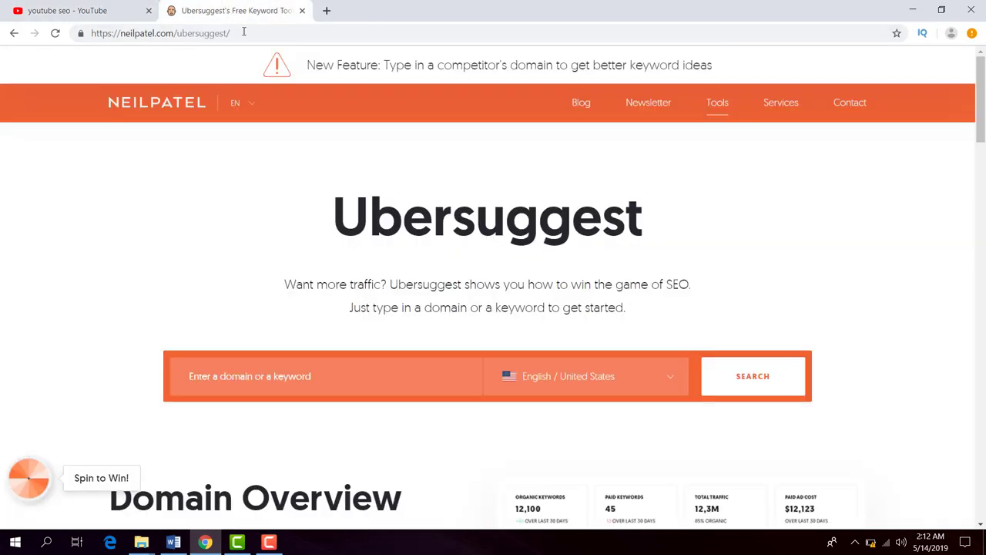
click(328, 376)
text(YOUTUBE)
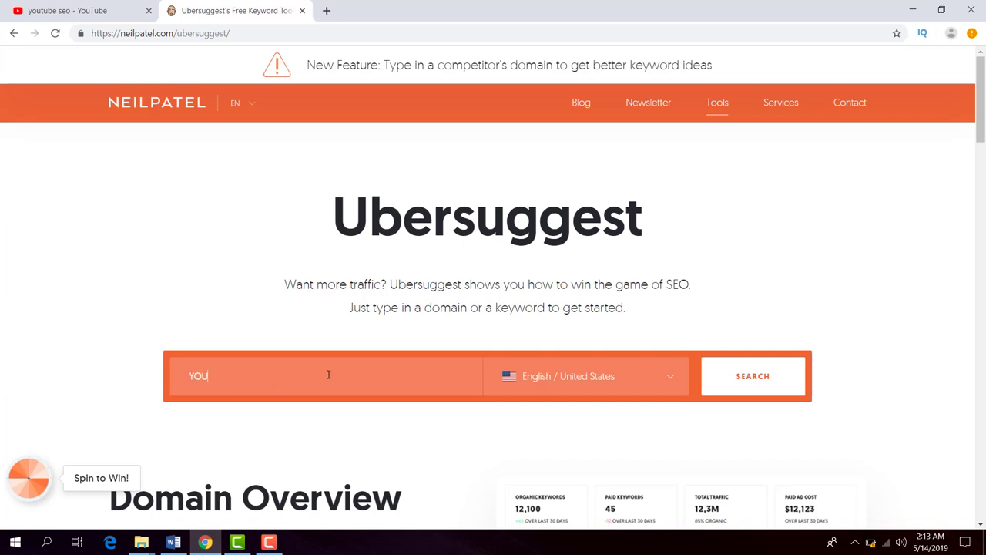
text( SEO)
click(769, 388)
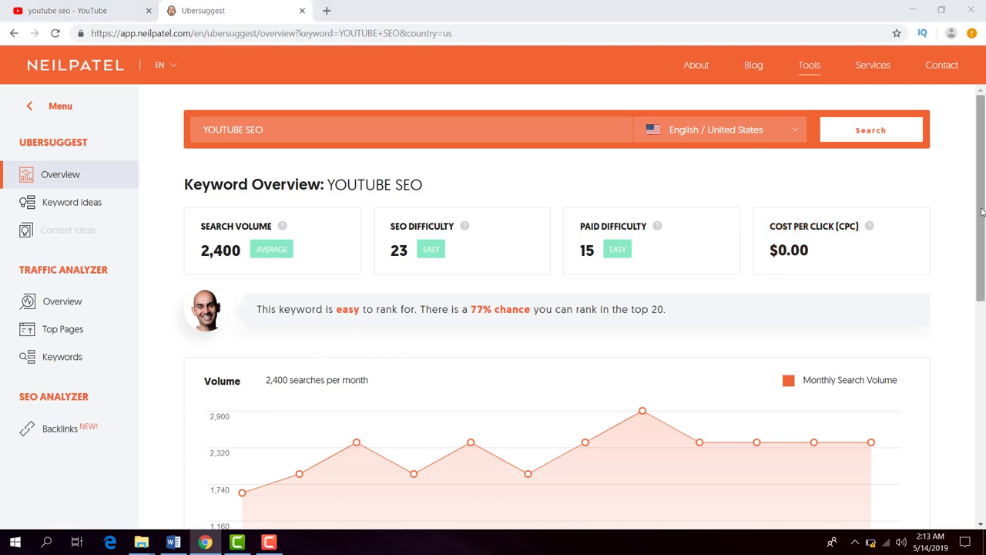
Examine the keyword overview for YOUTUBE SEO, including search volume, SEO difficulty and the keyword ideas table.
drag(982, 212, 939, 212)
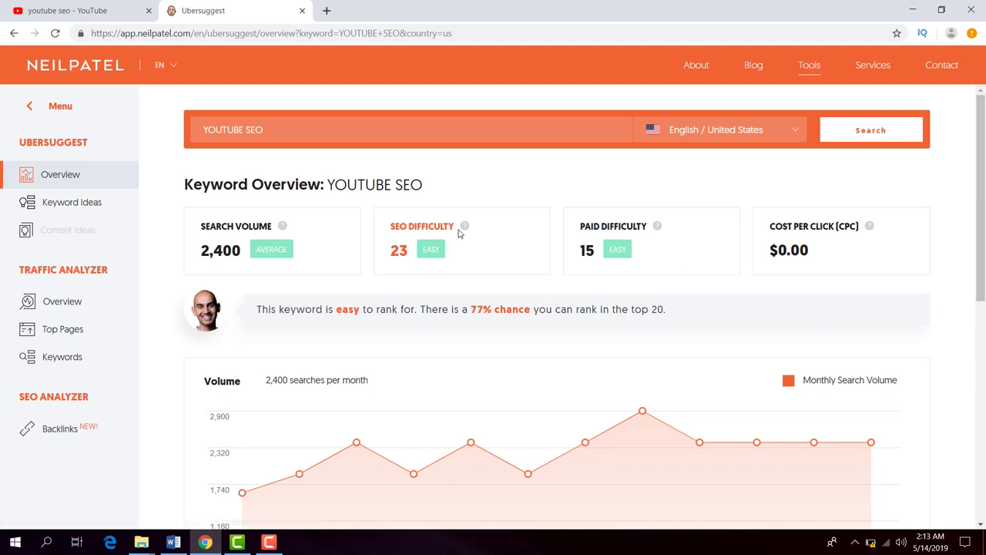
triple_click(271, 133)
click(729, 265)
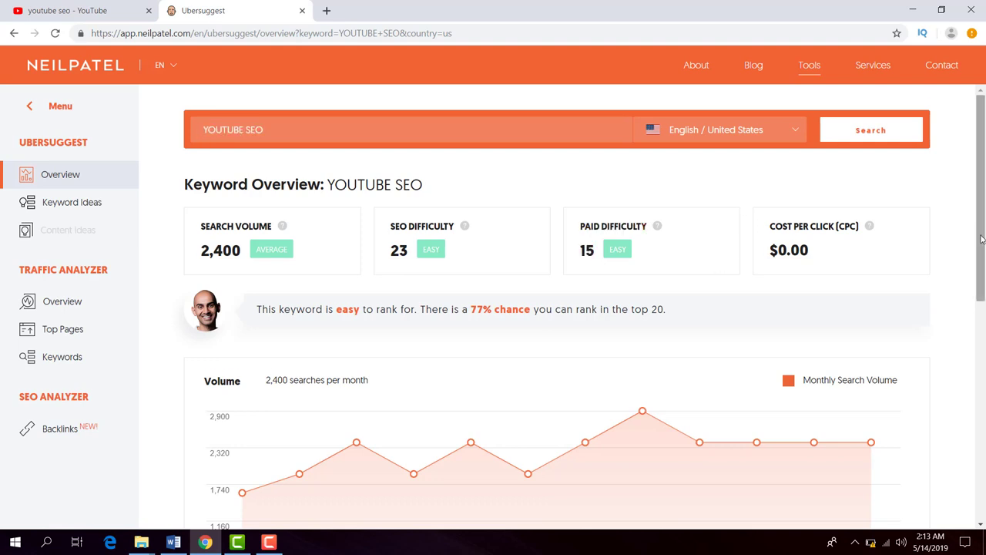
scroll(981, 238, down, 5)
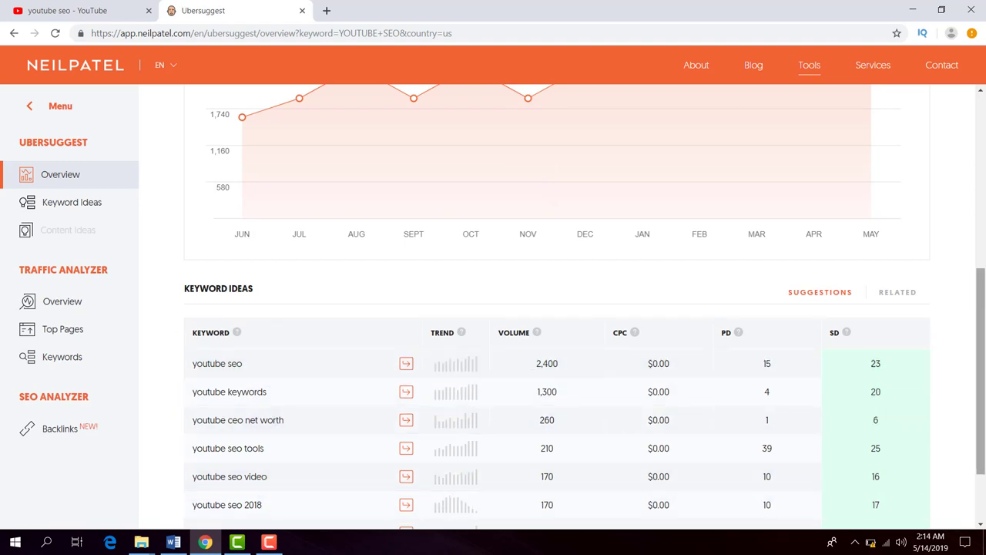
scroll(980, 370, down, 2)
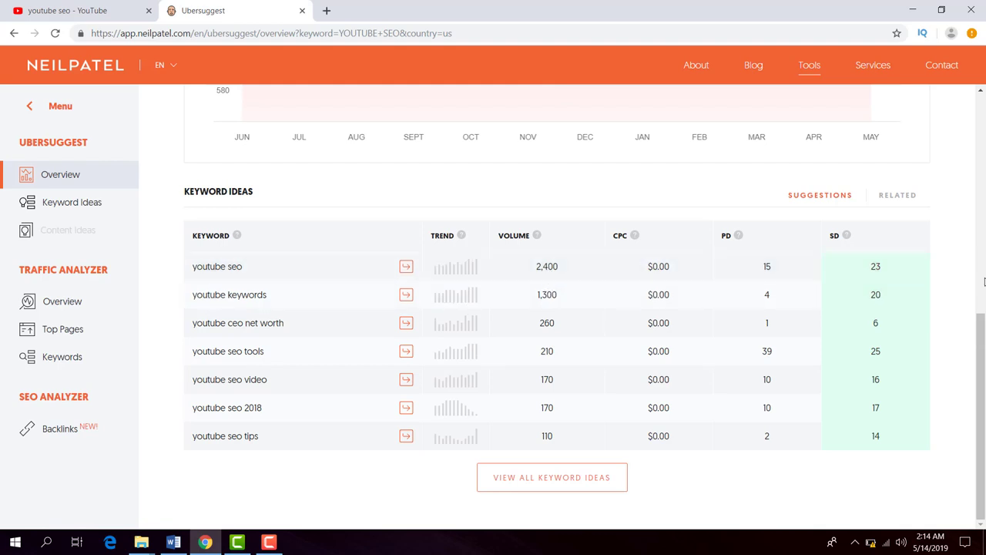
drag(983, 404, 984, 331)
scroll(984, 331, down, 2)
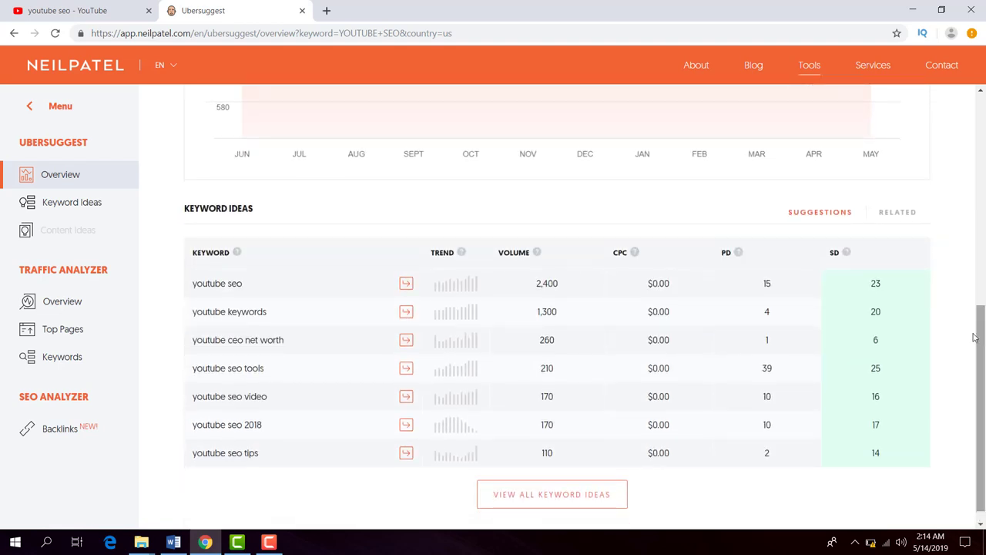
Shorten the YouTube search to "seo", run it, and examine the suggestions and competing videos in the results.
click(92, 10)
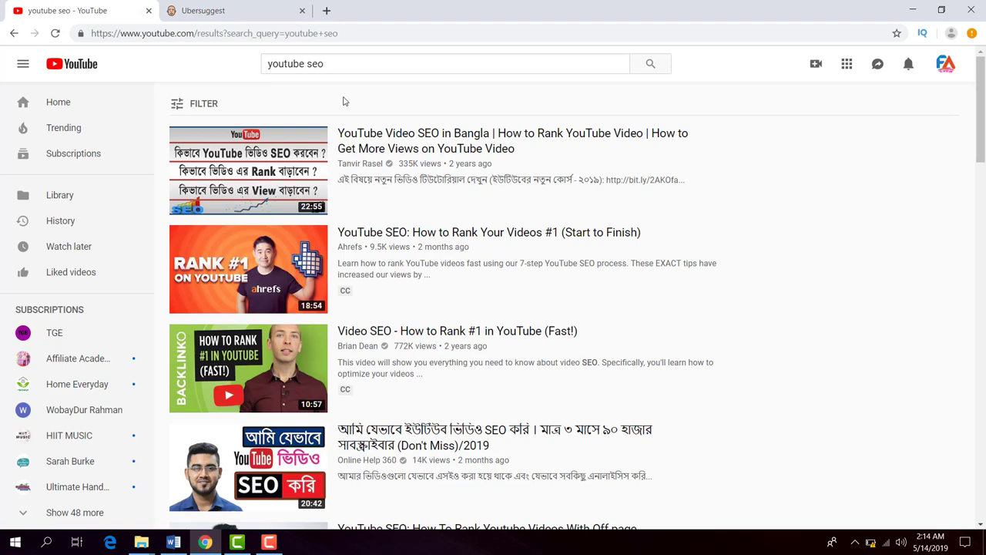
double_click(297, 64)
key(BackSpace)
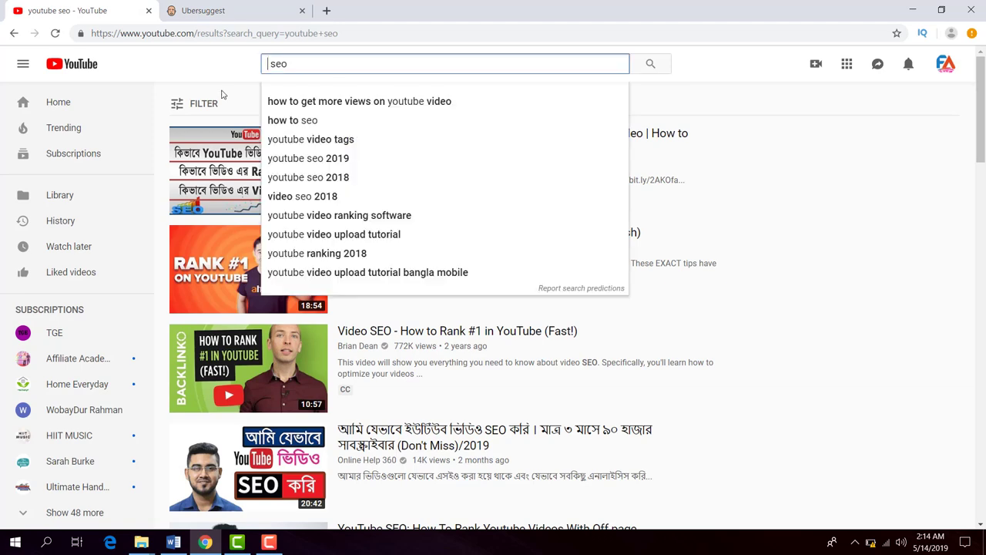
key(Return)
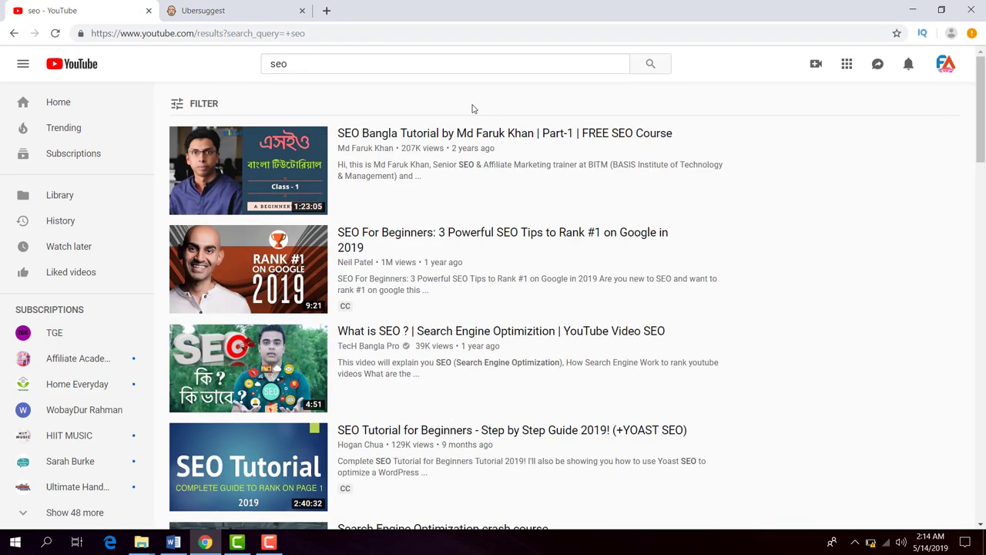
click(293, 68)
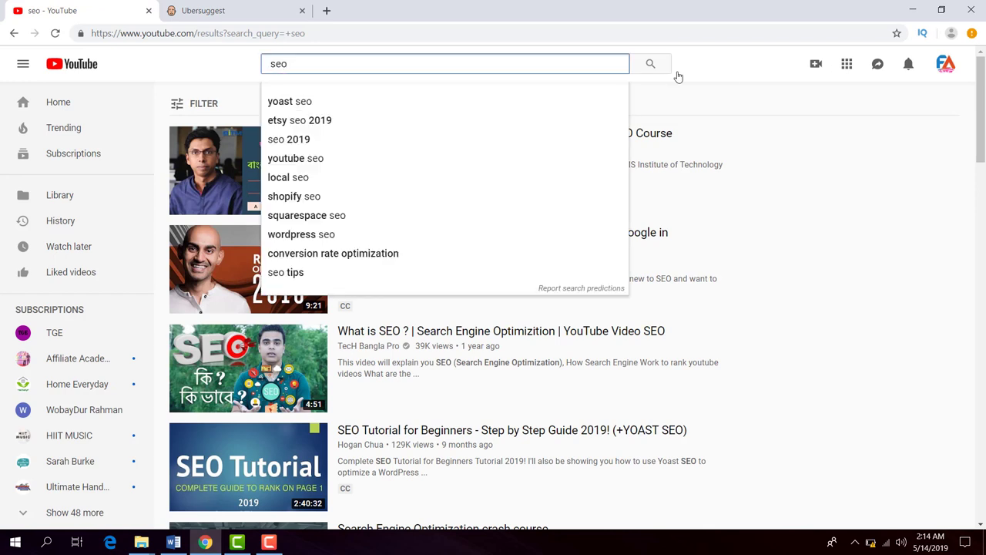
click(712, 76)
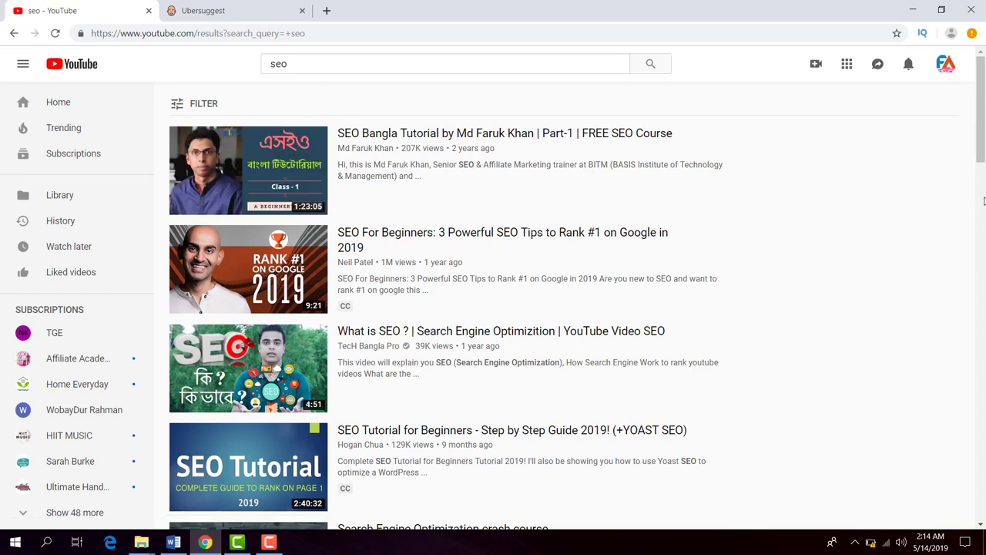
drag(981, 138, 981, 198)
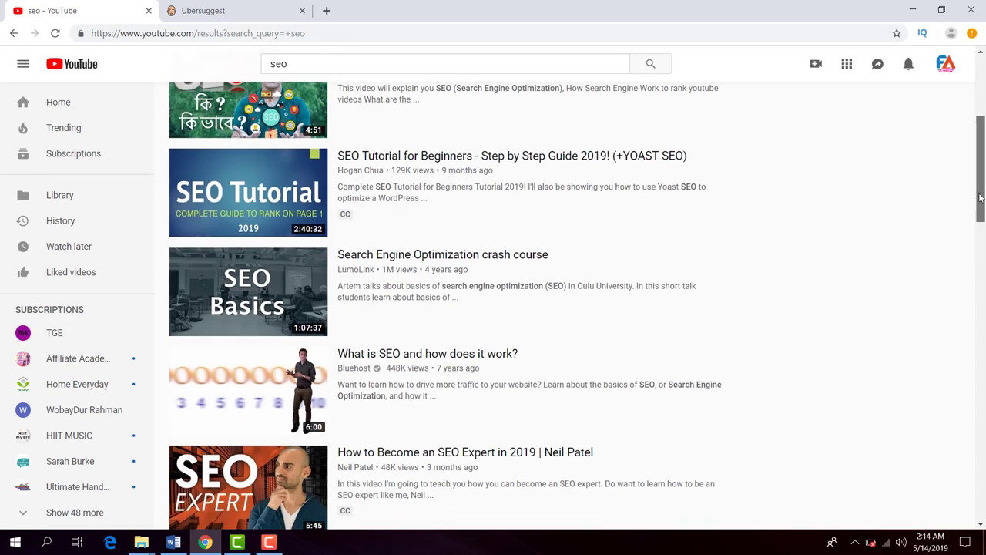
scroll(725, 309, down, 1)
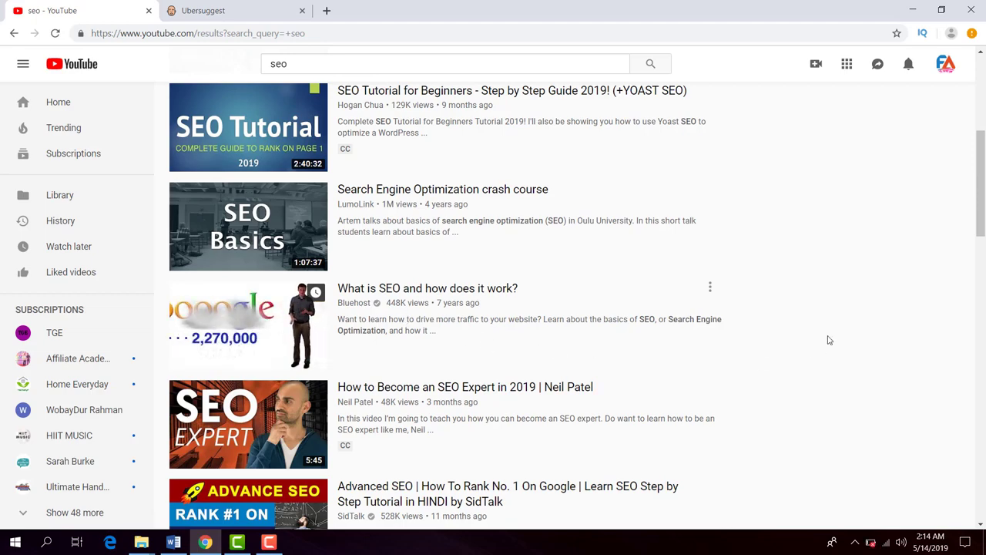
drag(984, 198, 950, 146)
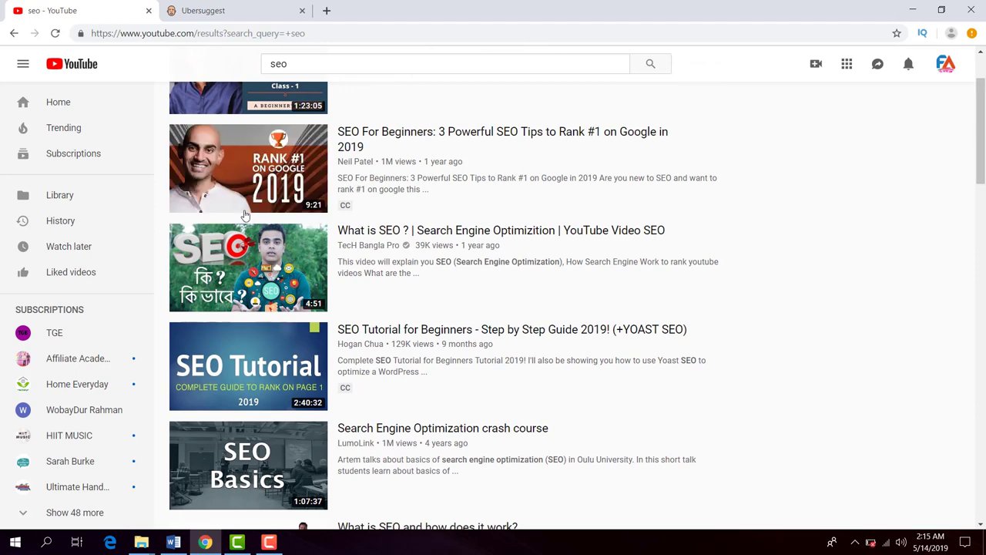
drag(983, 143, 983, 121)
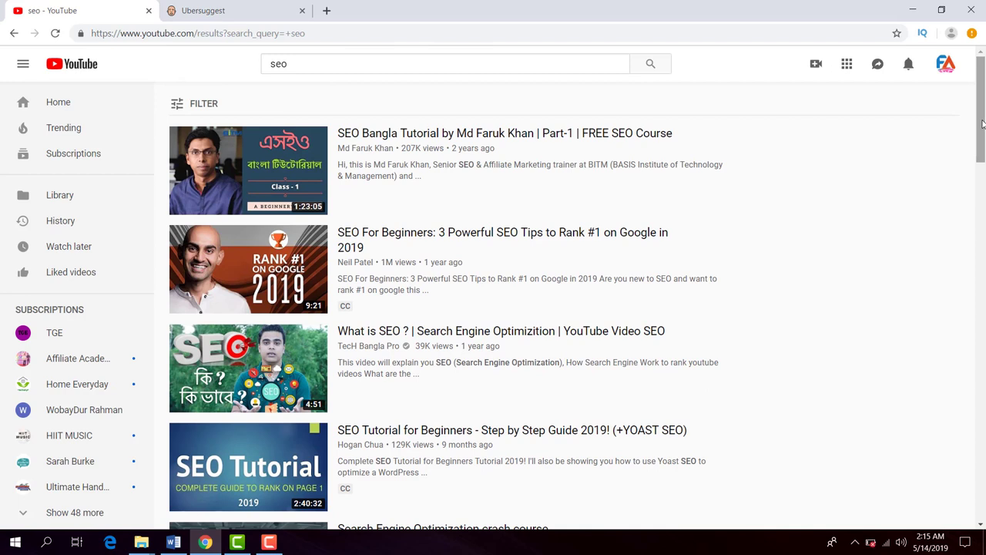
Return to Ubersuggest and extend the keyword to "YOUTUBE SEO 2019", highlighting the whole phrase.
click(270, 14)
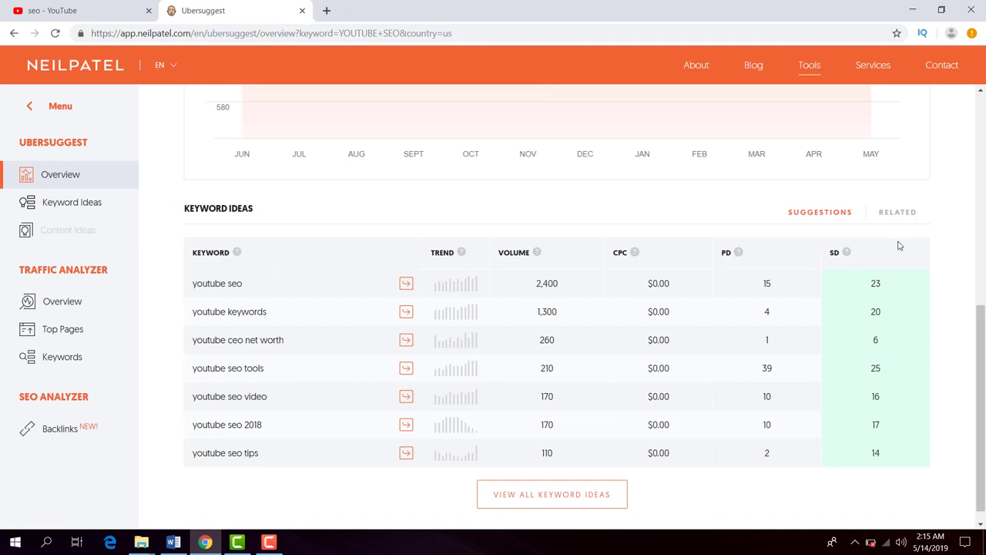
scroll(960, 231, up, 4)
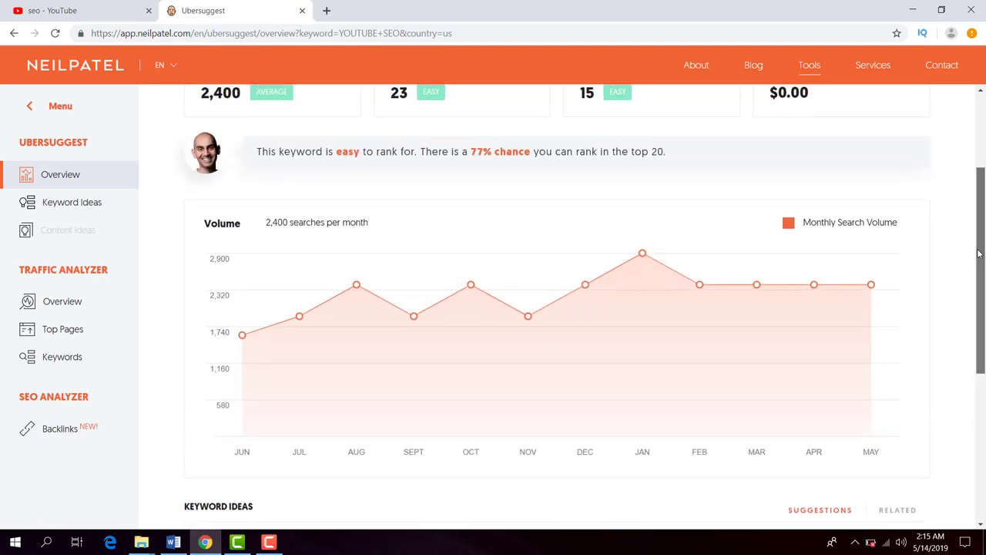
drag(985, 271, 984, 199)
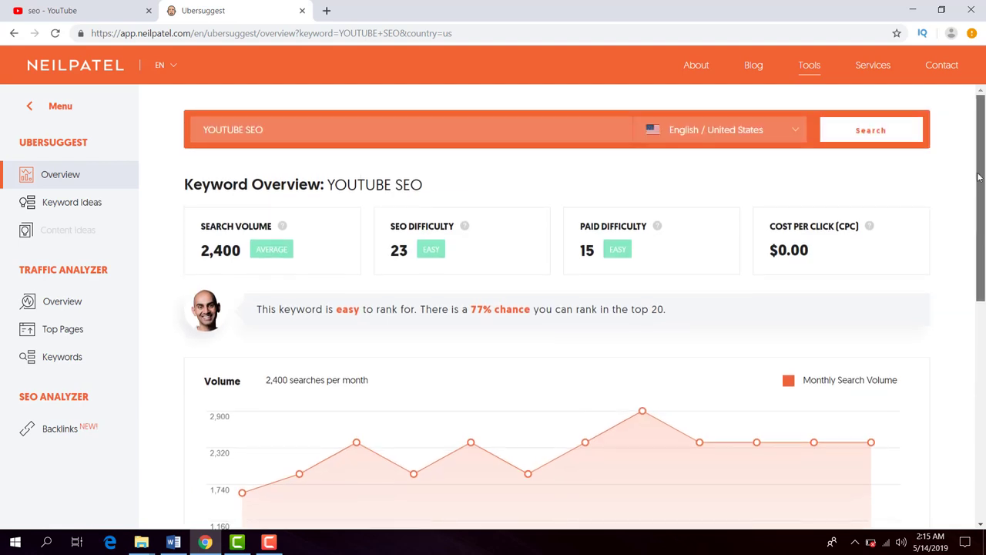
click(268, 137)
text(2019)
drag(281, 132, 199, 157)
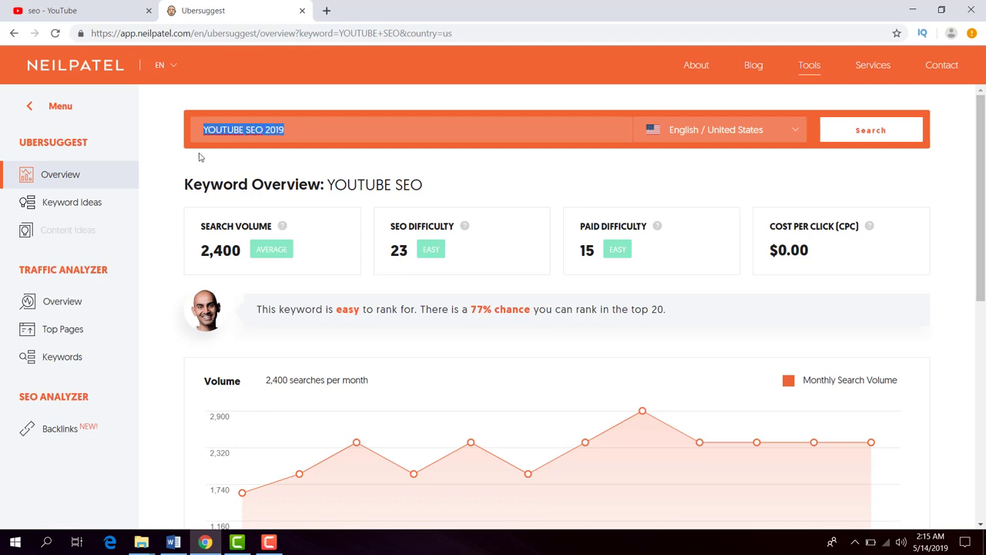
Replace "2019" in the Ubersuggest keyword so that it reads "YOUTUBE SEO BEGINNER GUIDE".
click(329, 131)
key(BackSpace)
key(BackSpace)
key(BackSpace)
key(BackSpace)
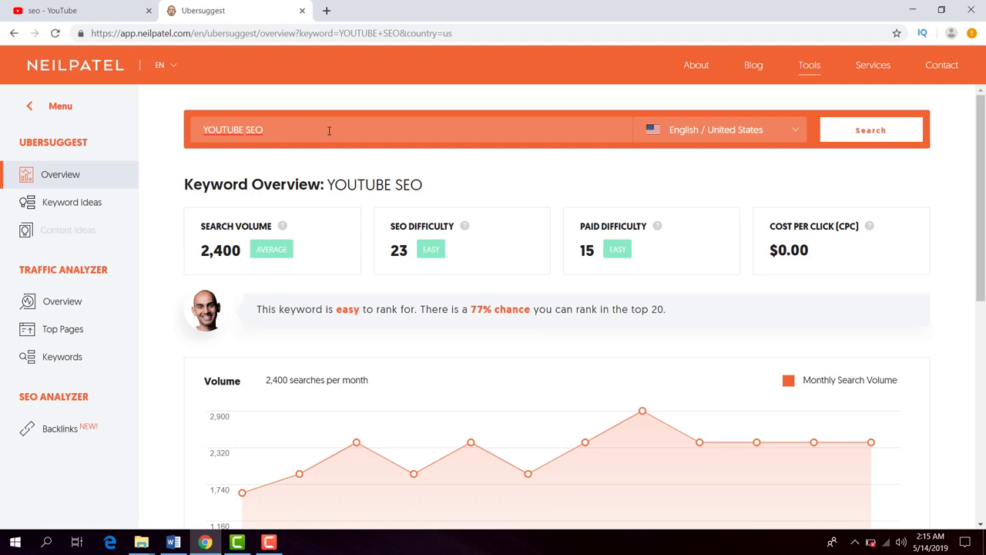
text(BEGINNER GUIDE)
Highlight the full long-tail phrase and its "YOUTUBE SEO" part, and delete "BEGINNER GUIDE" from the keyword.
drag(339, 129, 182, 145)
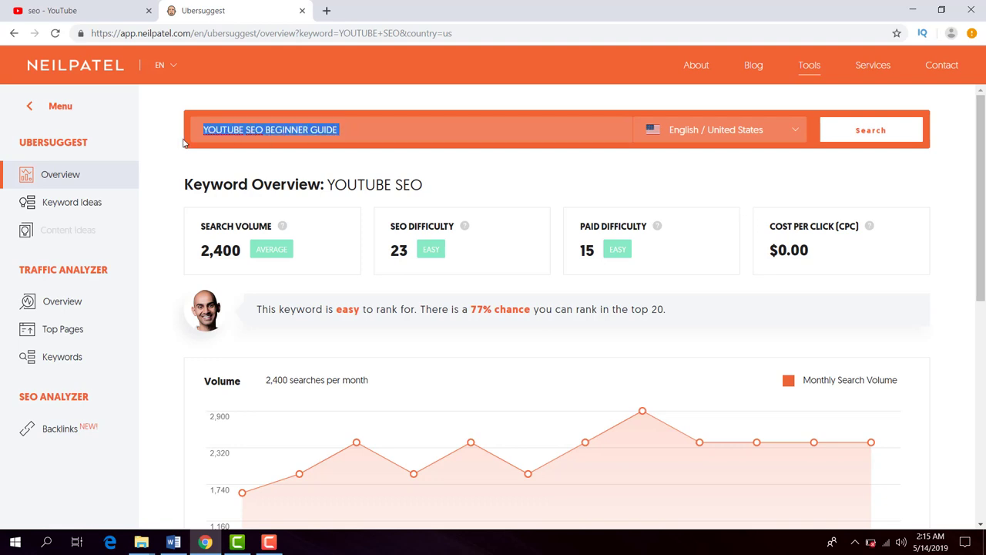
drag(266, 130, 202, 131)
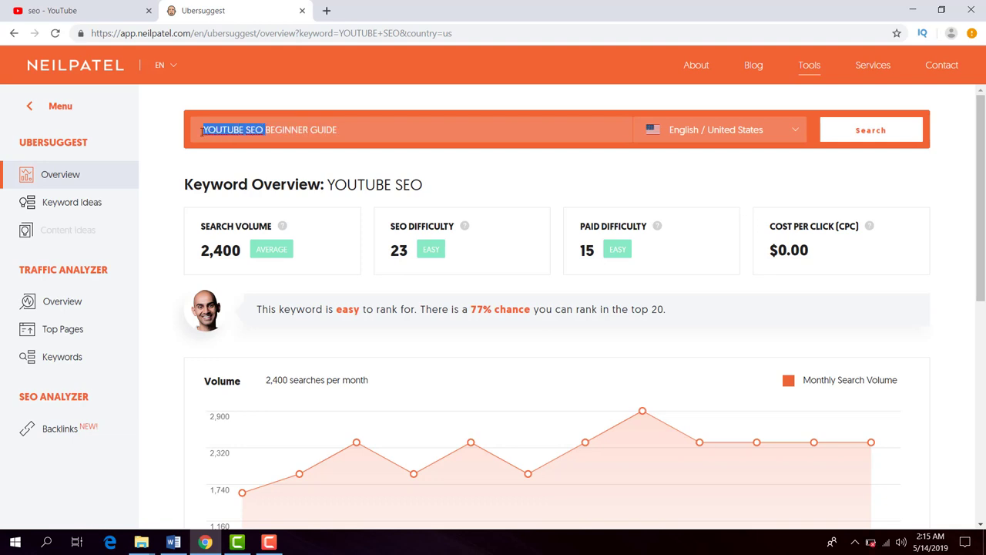
drag(353, 135, 186, 145)
drag(352, 128, 203, 156)
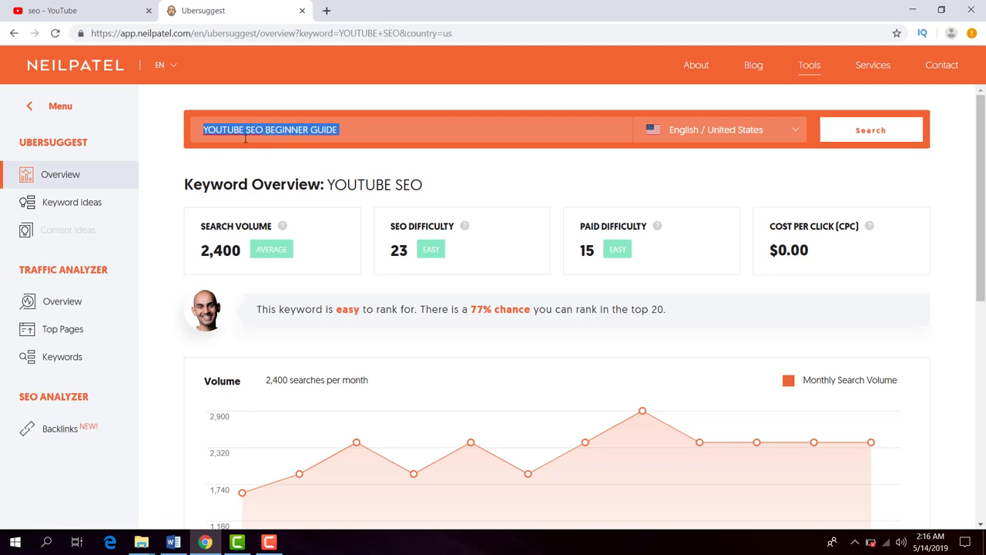
click(219, 142)
drag(342, 127, 191, 148)
click(364, 133)
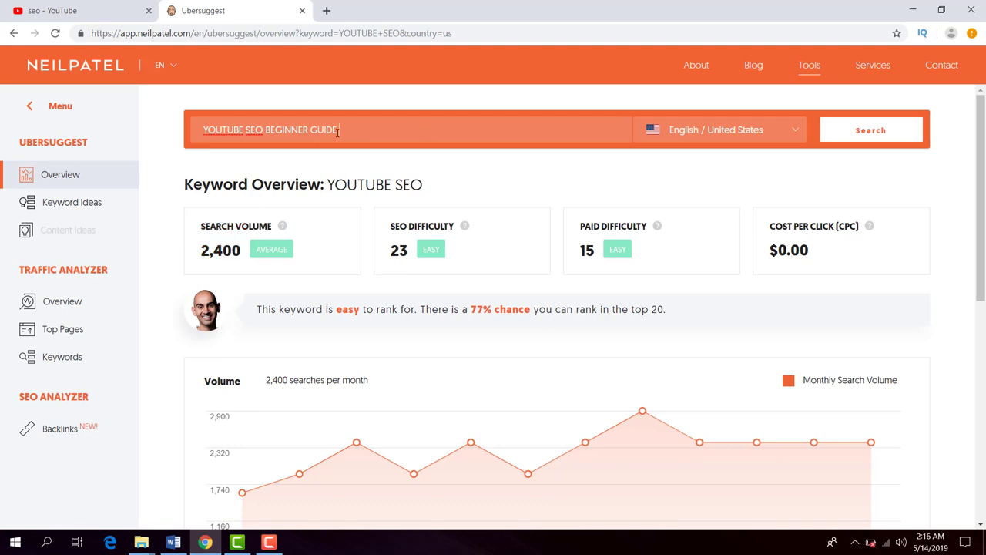
drag(338, 133, 264, 139)
key(BackSpace)
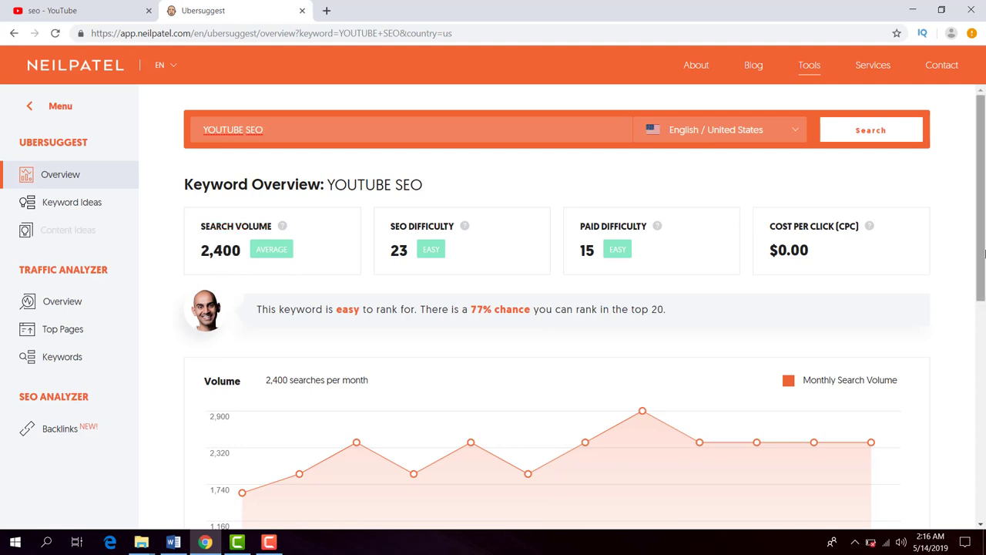
Review the YOUTUBE SEO keyword overview and volume chart, and highlight the keyword in the Ubersuggest search.
drag(984, 254, 984, 319)
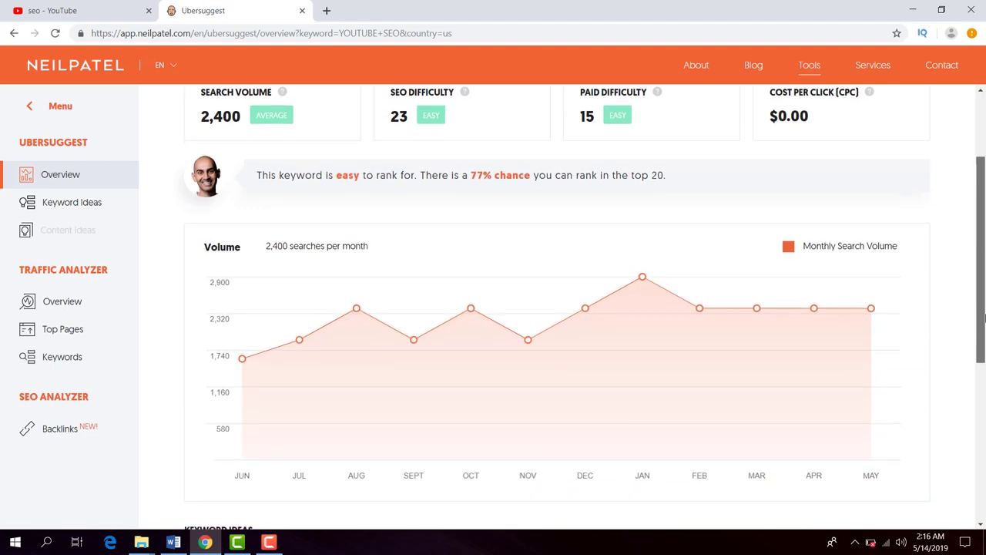
scroll(693, 309, up, 2)
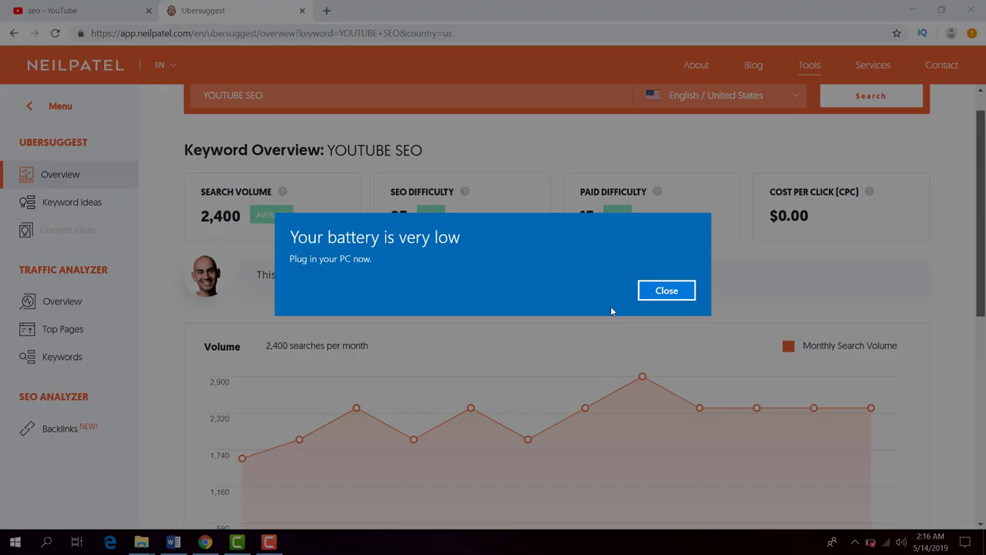
click(612, 309)
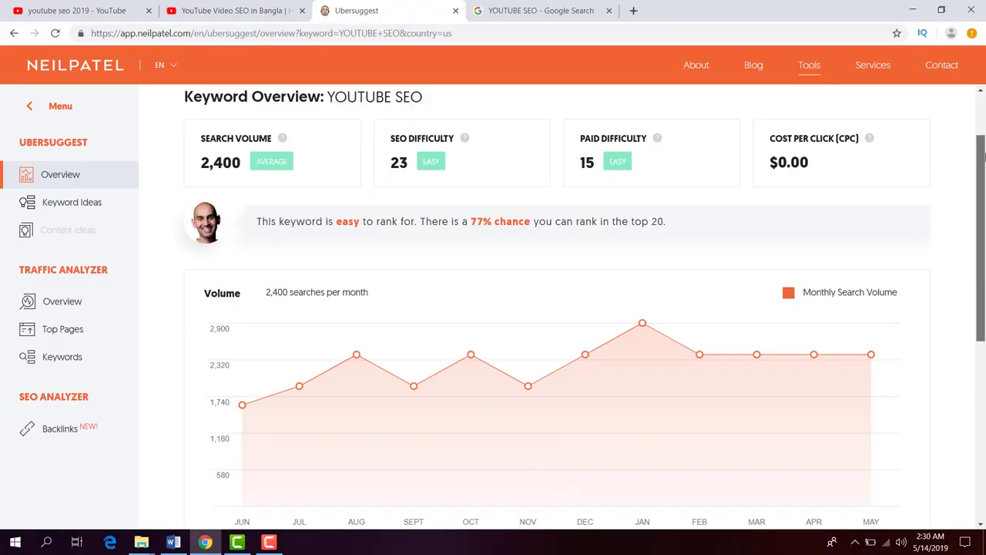
scroll(607, 191, up, 1)
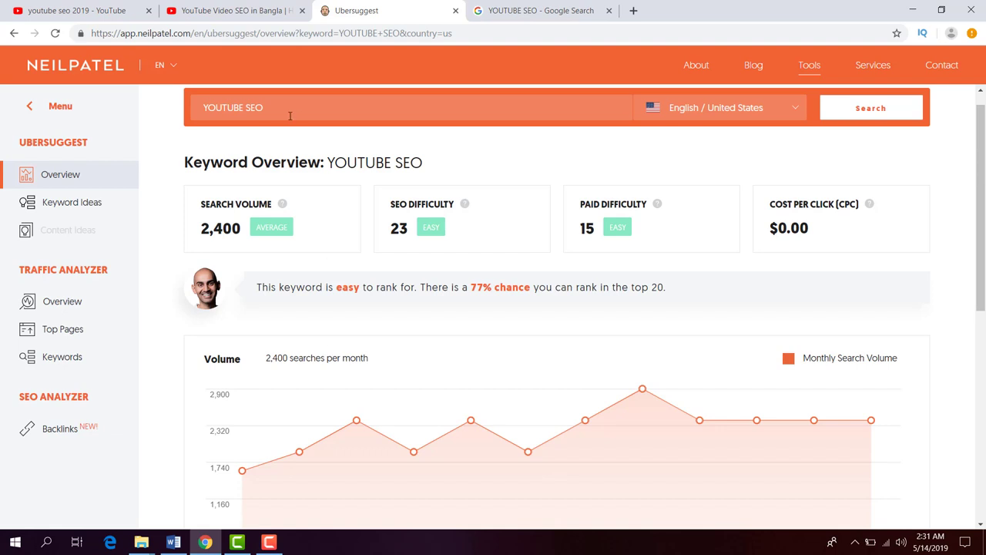
click(257, 116)
drag(267, 112, 211, 128)
click(286, 107)
Go to the YouTube results for "youtube seo 2019", remove "2019" from the query and search for "youtube seo".
click(218, 5)
click(77, 10)
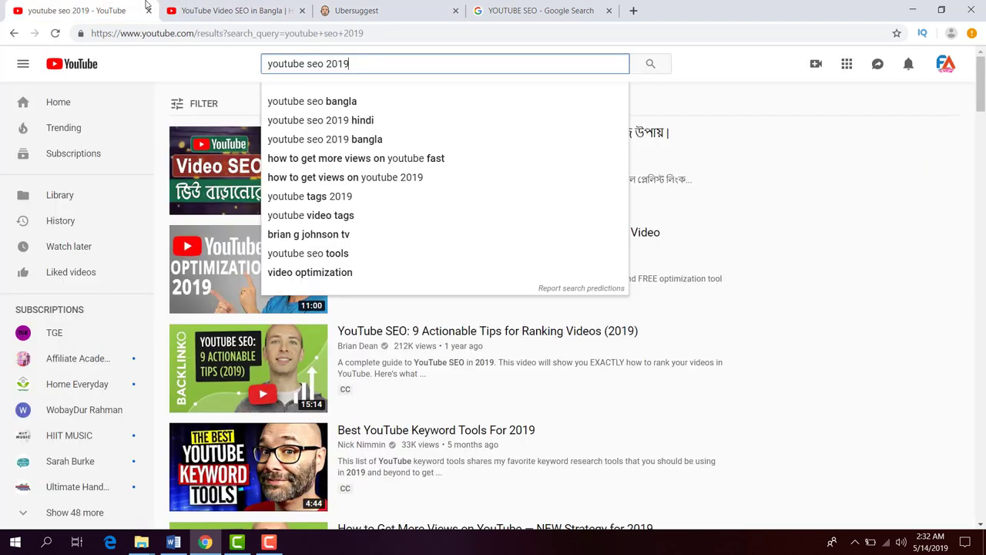
click(758, 97)
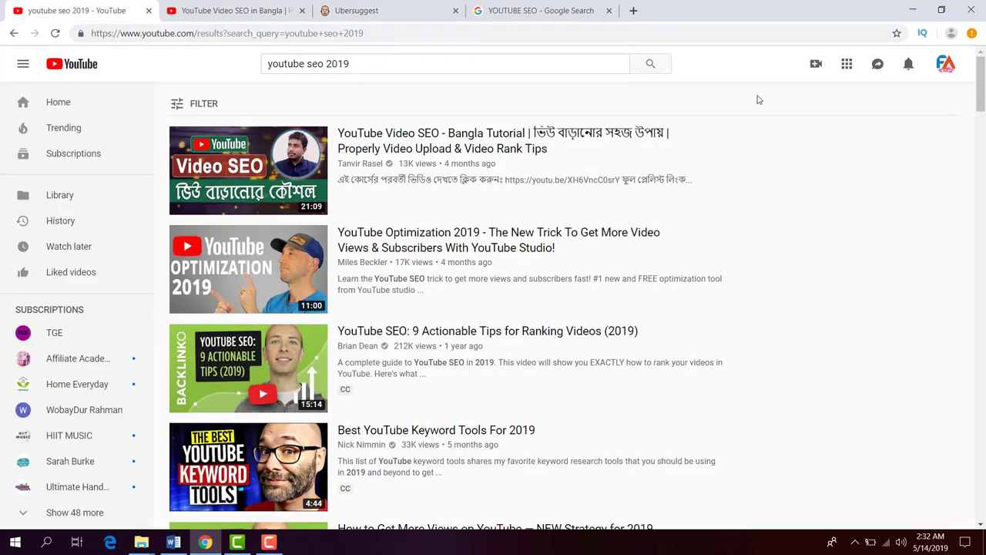
double_click(328, 67)
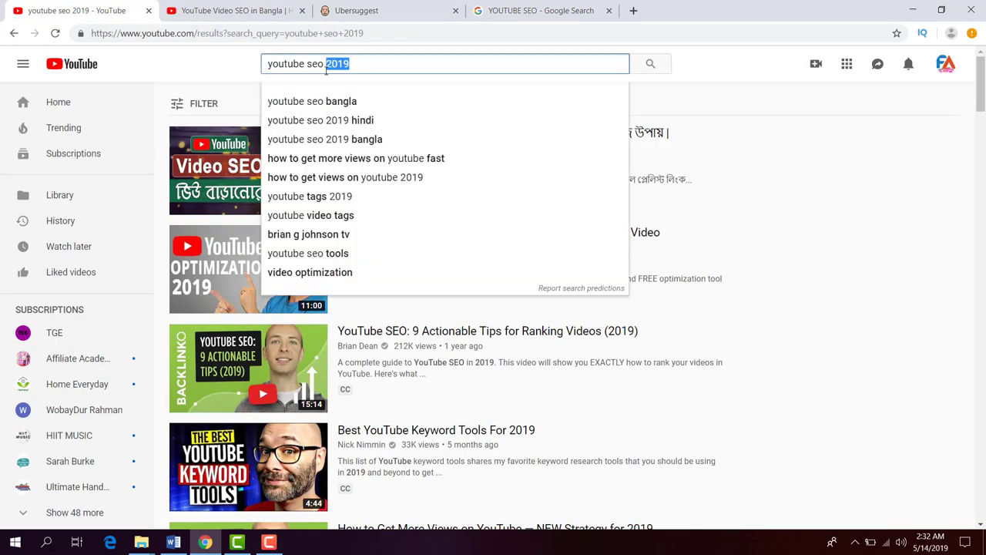
key(BackSpace)
key(Return)
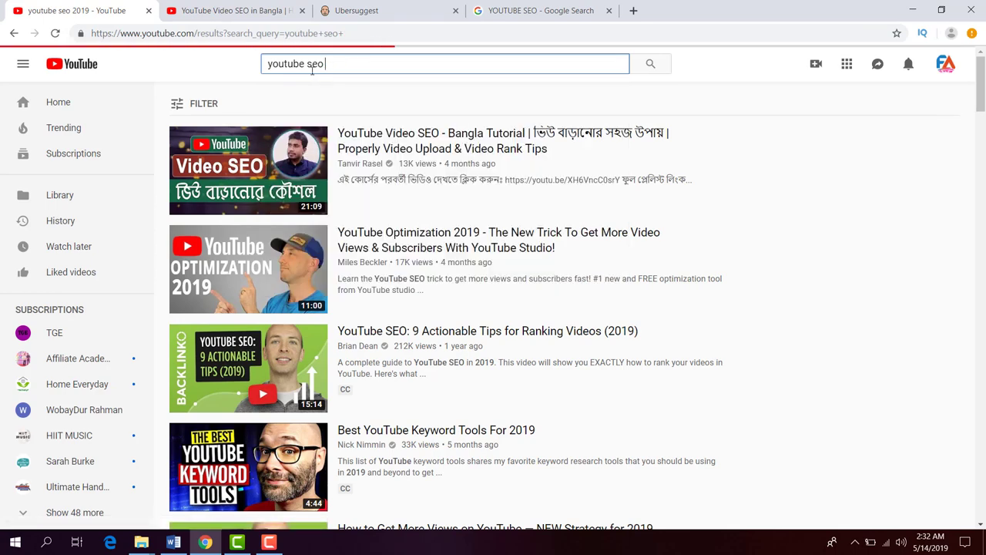
Examine the autocomplete suggestions for "youtube seo" and browse the ranking videos in its search results.
click(332, 64)
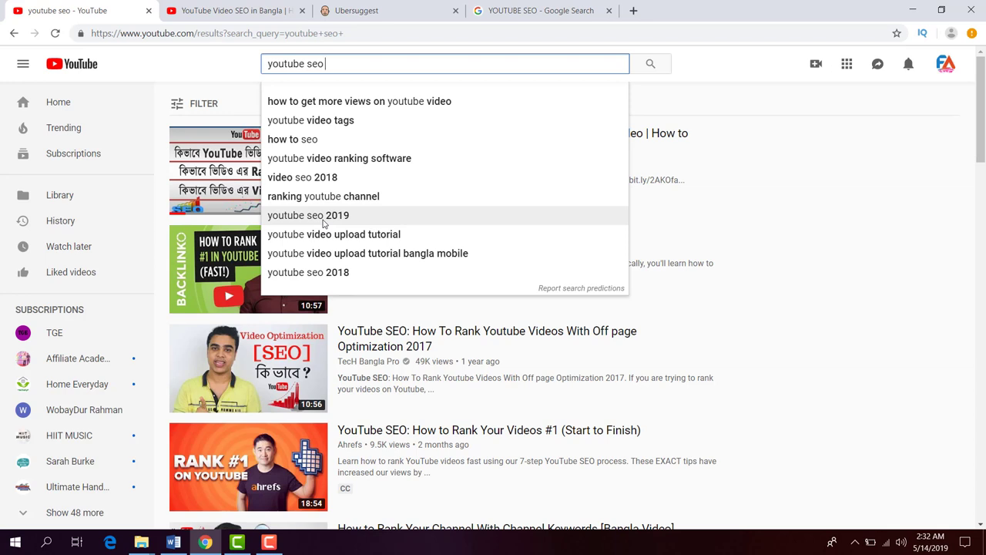
click(807, 210)
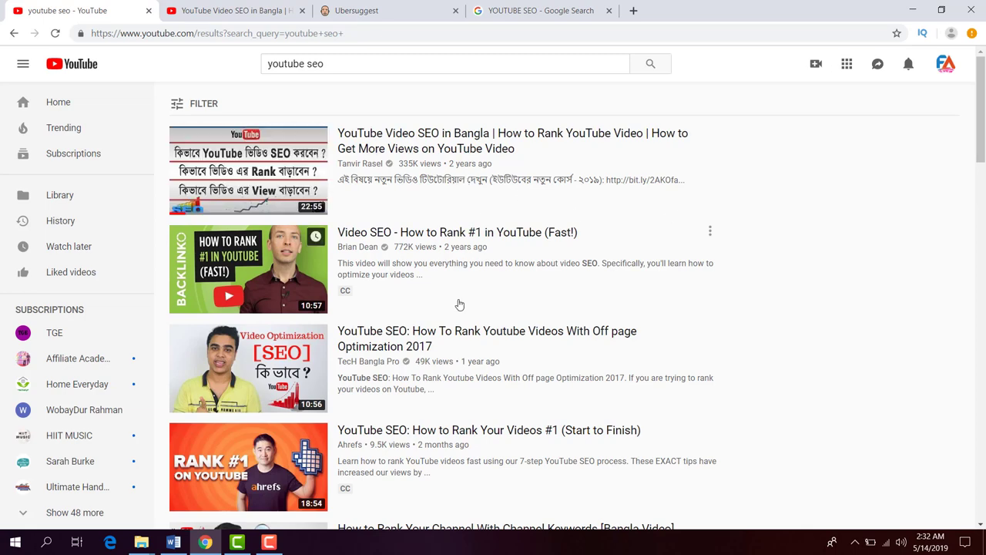
drag(982, 154, 982, 297)
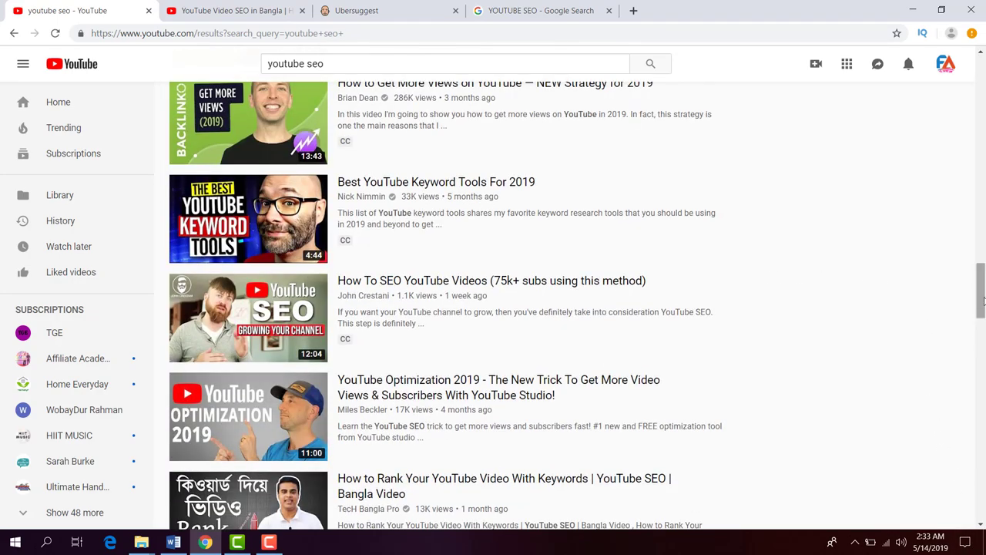
drag(981, 309, 983, 62)
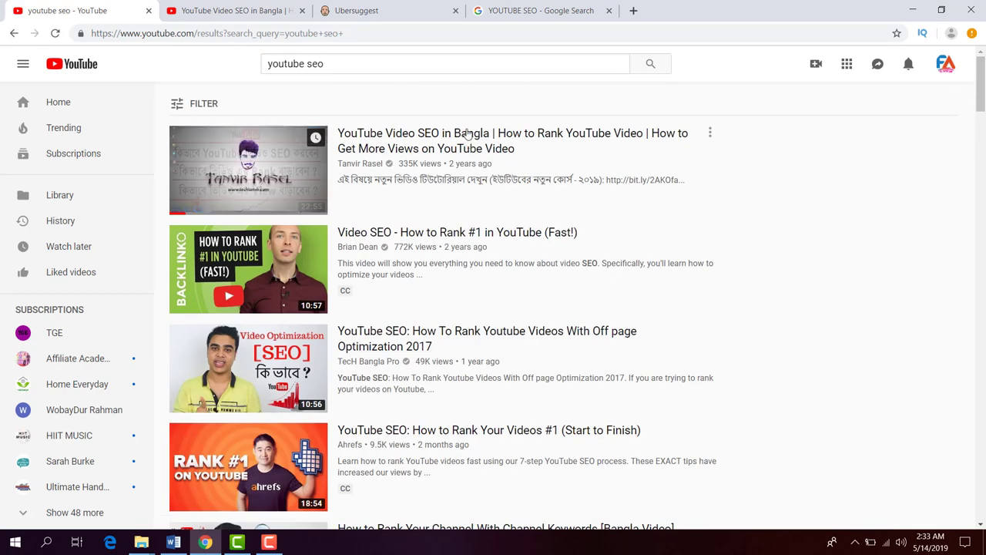
click(362, 67)
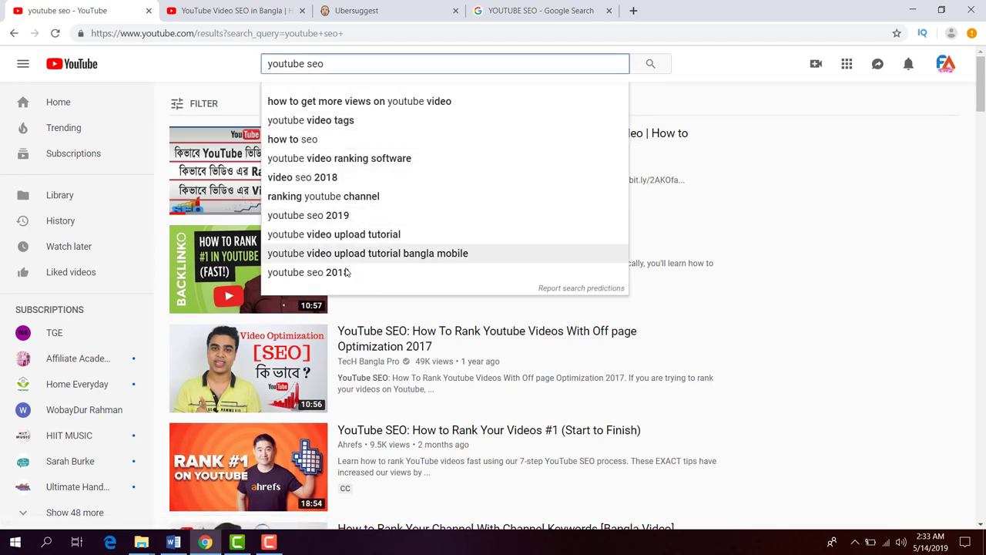
click(381, 307)
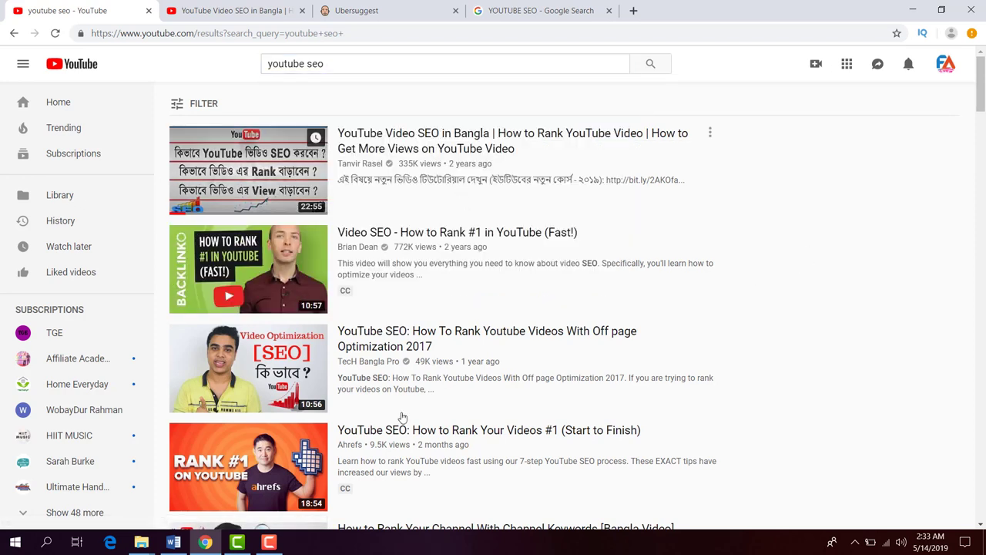